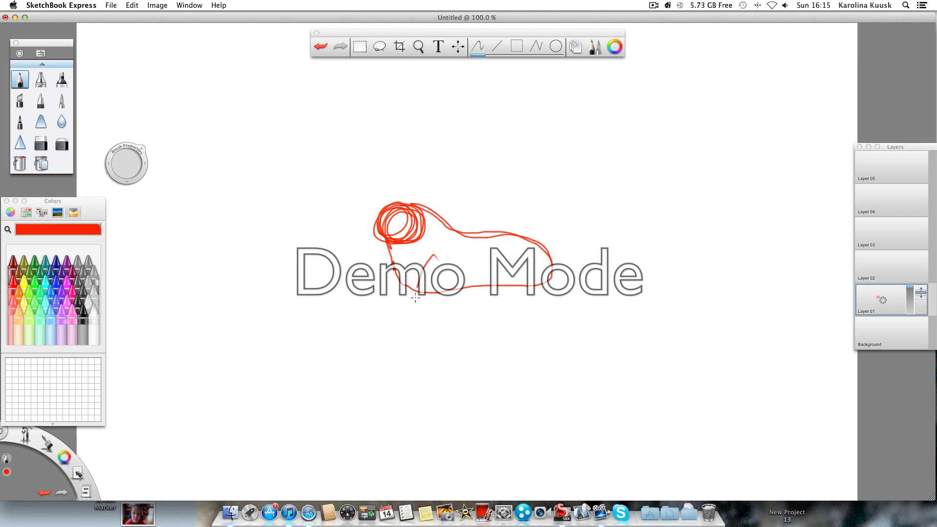
# Sketch the animal's shoulder, legs, paws and tail in red on Layer 01
pyautogui.moveTo(416, 297)
pyautogui.mouseDown()
pyautogui.moveTo(429, 279)
pyautogui.moveTo(445, 285)
pyautogui.mouseUp()
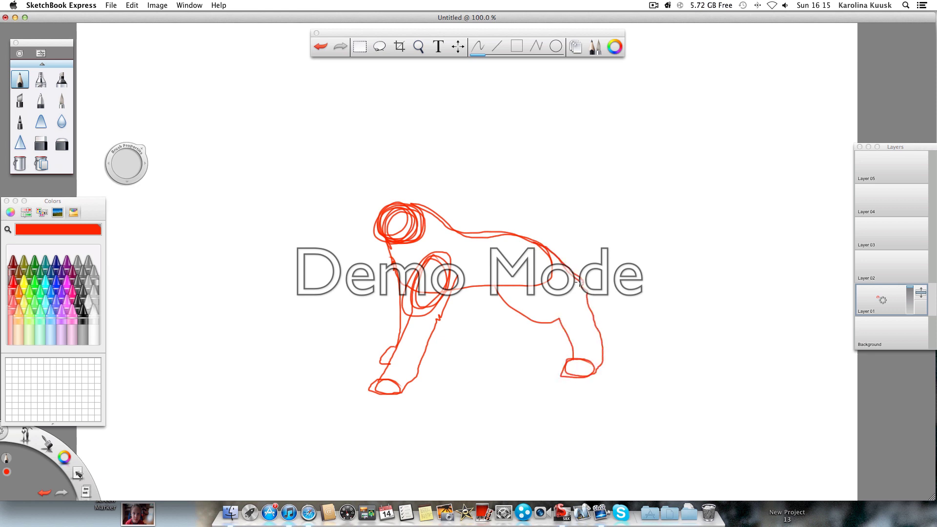
# On Layer 02, outline the snout, nose, mouth and lower jaw over the red head circle in Licorice black
pyautogui.click(898, 263)
pyautogui.click(81, 333)
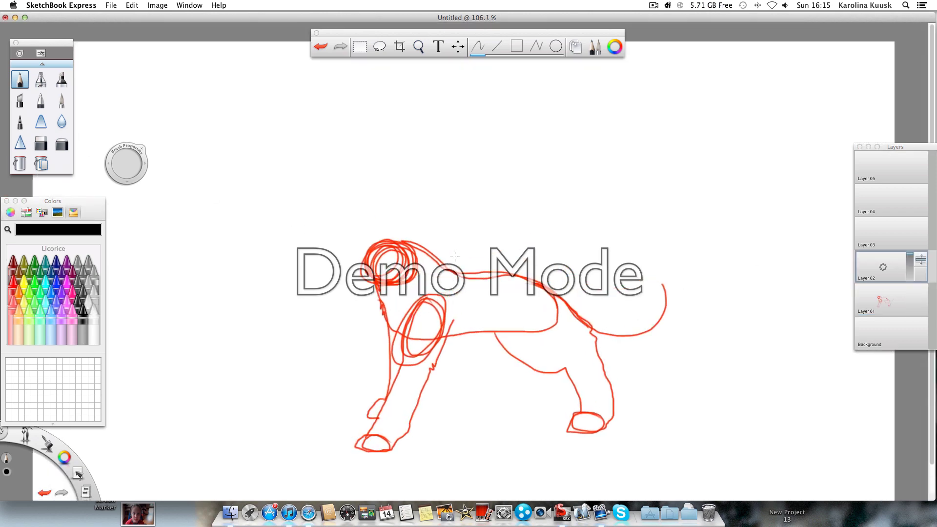
pyautogui.scroll(10, 460, 256)
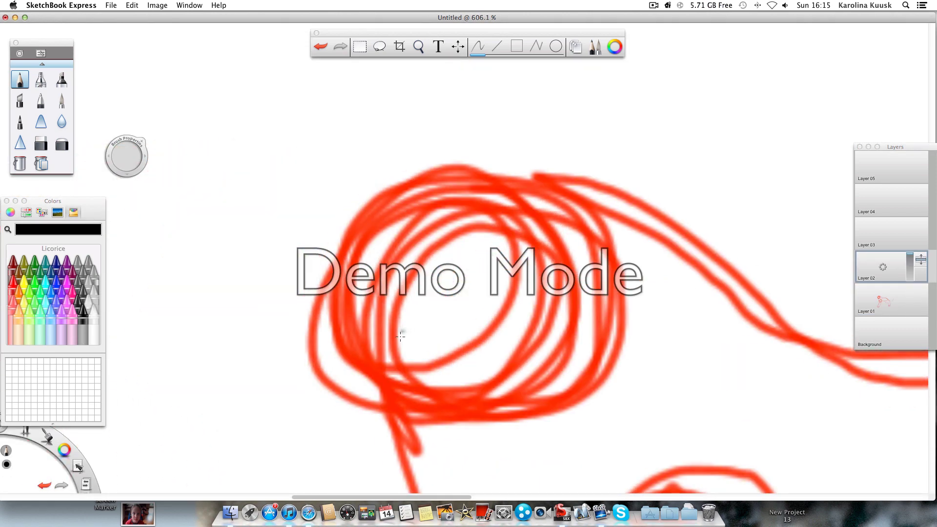
pyautogui.moveTo(402, 226)
pyautogui.mouseDown()
pyautogui.moveTo(341, 259)
pyautogui.moveTo(282, 251)
pyautogui.moveTo(269, 336)
pyautogui.moveTo(301, 382)
pyautogui.moveTo(351, 395)
pyautogui.mouseUp()
pyautogui.moveTo(286, 281)
pyautogui.mouseDown()
pyautogui.moveTo(283, 255)
pyautogui.moveTo(272, 281)
pyautogui.mouseUp()
pyautogui.moveTo(297, 345); pyautogui.dragTo(361, 360)
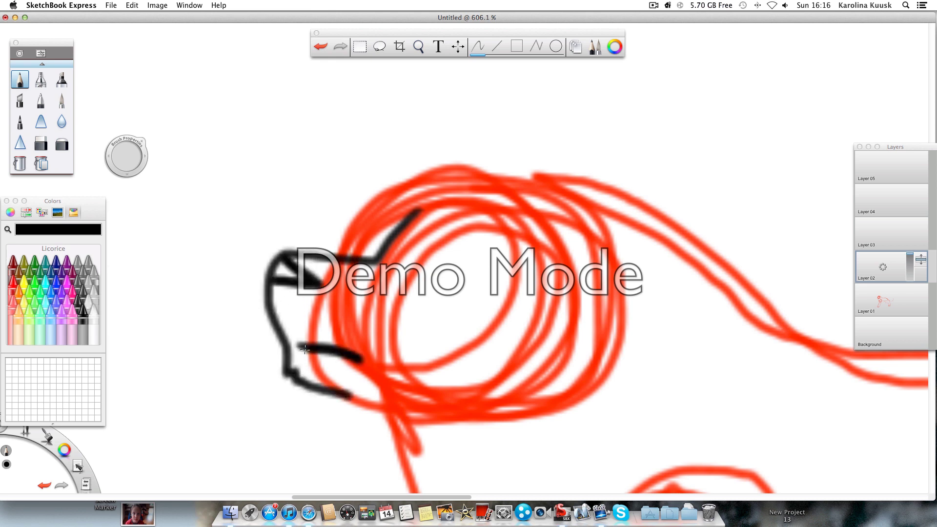
pyautogui.moveTo(343, 395); pyautogui.dragTo(375, 405)
# Outline the cheek fur, the jagged hair on top of the head and the pointed ear with its inner line
pyautogui.moveTo(534, 312)
pyautogui.mouseDown()
pyautogui.moveTo(554, 376)
pyautogui.moveTo(535, 385)
pyautogui.mouseUp()
pyautogui.moveTo(582, 254)
pyautogui.mouseDown()
pyautogui.moveTo(564, 213)
pyautogui.moveTo(486, 142)
pyautogui.moveTo(398, 169)
pyautogui.moveTo(359, 239)
pyautogui.moveTo(372, 263)
pyautogui.mouseUp()
pyautogui.moveTo(484, 142)
pyautogui.mouseDown()
pyautogui.moveTo(475, 98)
pyautogui.moveTo(602, 200)
pyautogui.moveTo(568, 307)
pyautogui.mouseUp()
pyautogui.moveTo(570, 249); pyautogui.dragTo(568, 260)
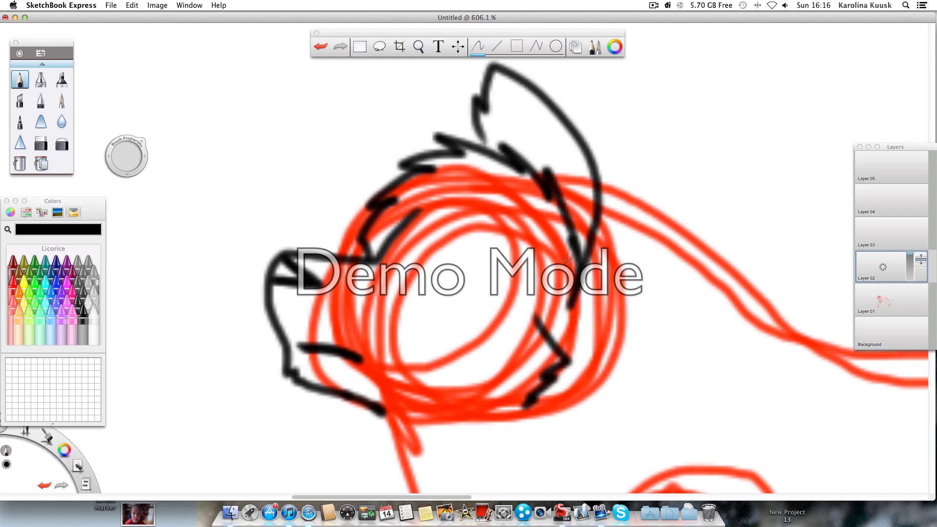
pyautogui.moveTo(480, 125); pyautogui.dragTo(482, 139)
pyautogui.moveTo(496, 74)
pyautogui.mouseDown()
pyautogui.moveTo(570, 217)
pyautogui.moveTo(562, 184)
pyautogui.mouseUp()
# Draw the eye, then outline the throat and the jagged chest fur down to the top of the front leg
pyautogui.scroll(-5, 416, 135)
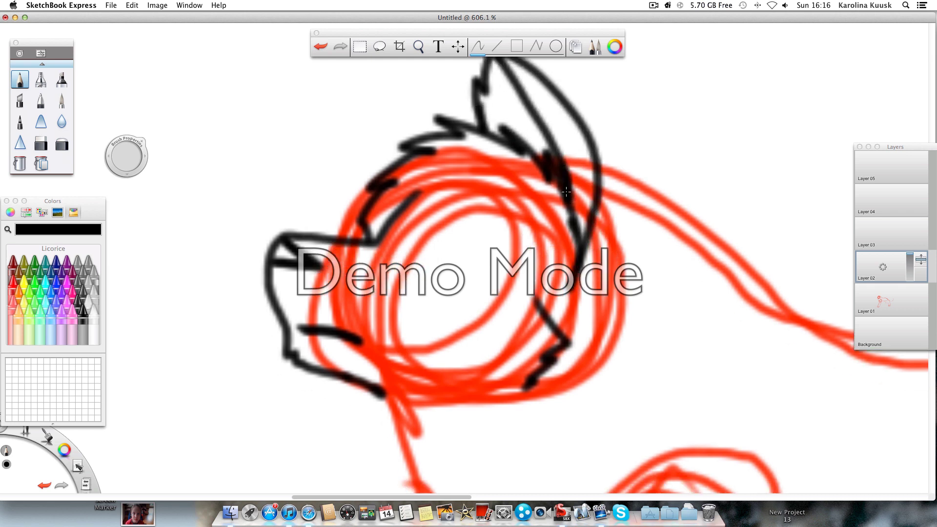
pyautogui.moveTo(411, 132)
pyautogui.mouseDown()
pyautogui.moveTo(471, 183)
pyautogui.moveTo(409, 134)
pyautogui.moveTo(454, 170)
pyautogui.moveTo(461, 152)
pyautogui.mouseUp()
pyautogui.scroll(-5, 461, 152)
pyautogui.moveTo(379, 183)
pyautogui.mouseDown()
pyautogui.moveTo(446, 337)
pyautogui.moveTo(473, 438)
pyautogui.moveTo(488, 436)
pyautogui.mouseUp()
pyautogui.scroll(-5, 484, 428)
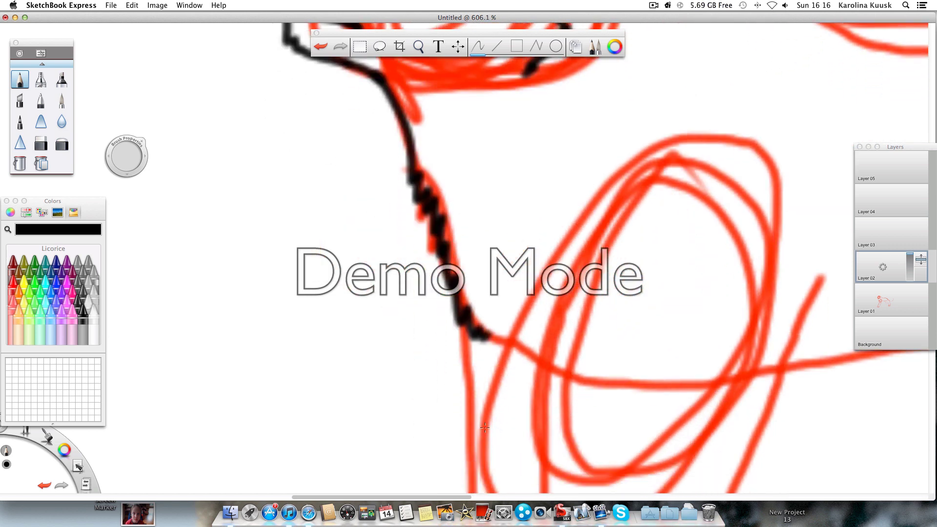
pyautogui.moveTo(657, 129)
pyautogui.mouseDown()
pyautogui.moveTo(520, 306)
pyautogui.moveTo(484, 466)
pyautogui.mouseUp()
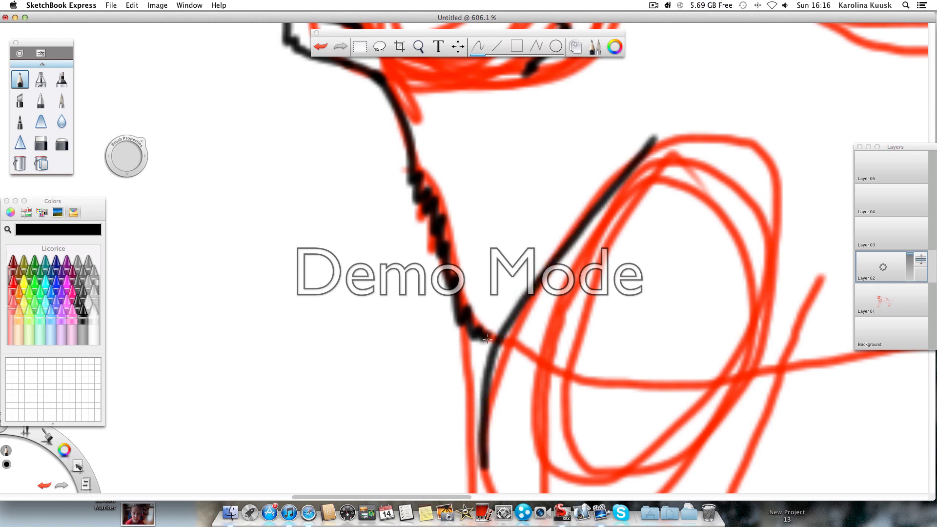
pyautogui.scroll(-11, 490, 348)
pyautogui.scroll(6, 490, 350)
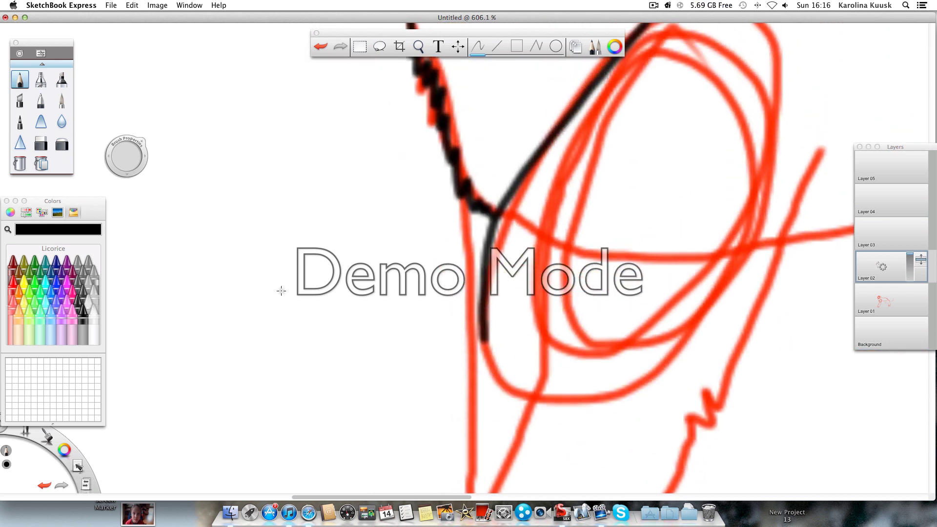
pyautogui.click(41, 145)
pyautogui.click(338, 239)
pyautogui.press('super+z')
pyautogui.moveTo(128, 161)
pyautogui.mouseDown()
pyautogui.moveTo(178, 192)
pyautogui.moveTo(173, 280)
pyautogui.mouseUp()
pyautogui.moveTo(486, 336)
pyautogui.mouseDown()
pyautogui.moveTo(530, 161)
pyautogui.moveTo(590, 88)
pyautogui.mouseUp()
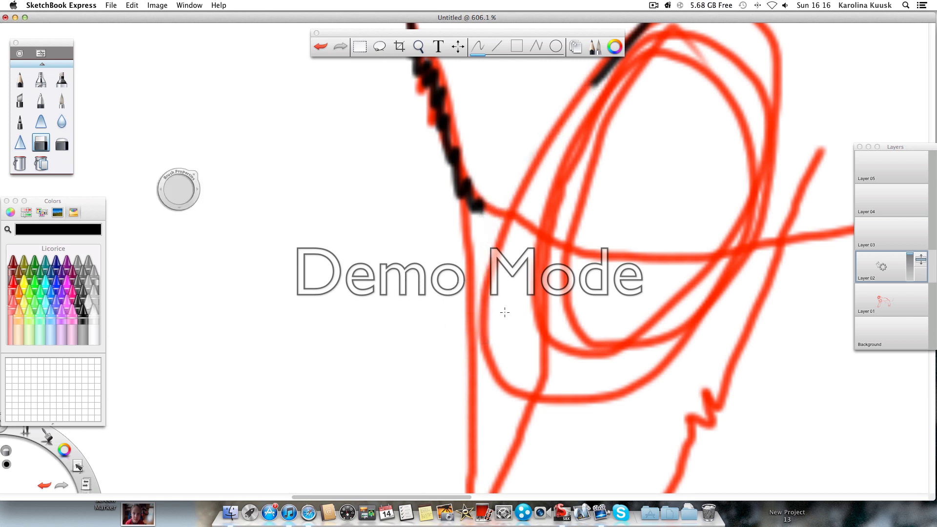
pyautogui.scroll(10, 560, 203)
pyautogui.moveTo(564, 201)
pyautogui.mouseDown()
pyautogui.moveTo(649, 141)
pyautogui.moveTo(579, 189)
pyautogui.mouseUp()
# With the pencil, outline the near front leg's front edge from shoulder to paw and join the chest line to it
pyautogui.click(20, 80)
pyautogui.scroll(-15, 559, 311)
pyautogui.scroll(10, 558, 312)
pyautogui.moveTo(605, 151); pyautogui.dragTo(500, 469)
pyautogui.moveTo(471, 256); pyautogui.dragTo(536, 300)
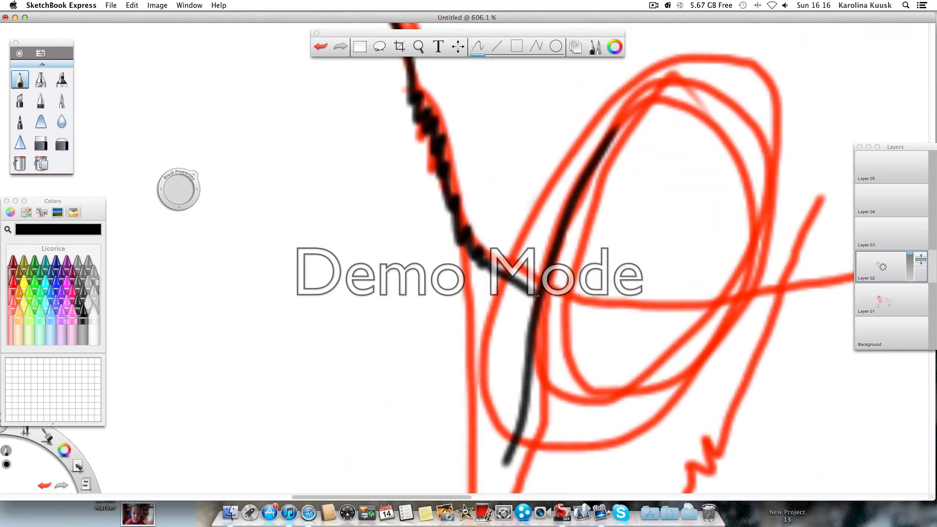
pyautogui.scroll(-14, 535, 298)
pyautogui.scroll(-13, 534, 299)
pyautogui.moveTo(508, 151); pyautogui.dragTo(374, 482)
# Outline the back edge of the near front leg's upper part, ending in a small fur tuft at the elbow
pyautogui.scroll(20, 586, 293)
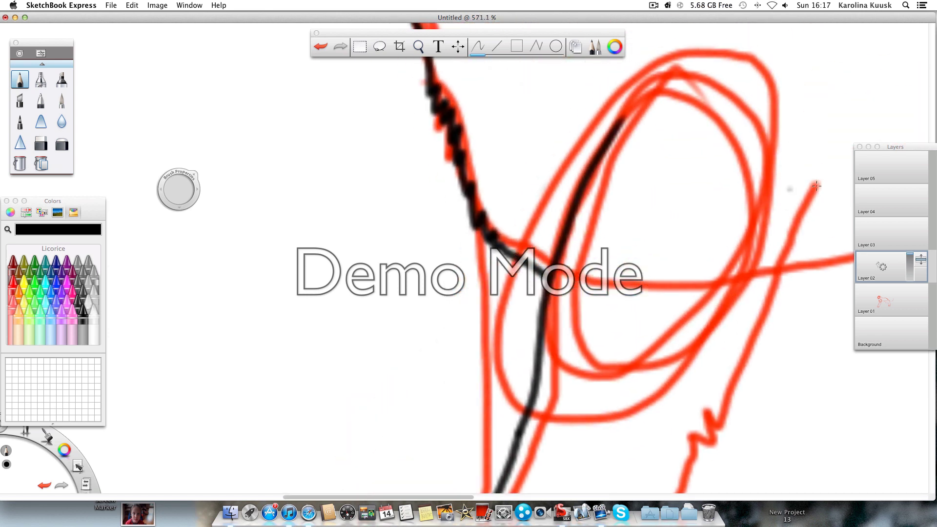
pyautogui.moveTo(816, 183)
pyautogui.mouseDown()
pyautogui.moveTo(754, 319)
pyautogui.moveTo(714, 472)
pyautogui.mouseUp()
pyautogui.scroll(-20, 665, 388)
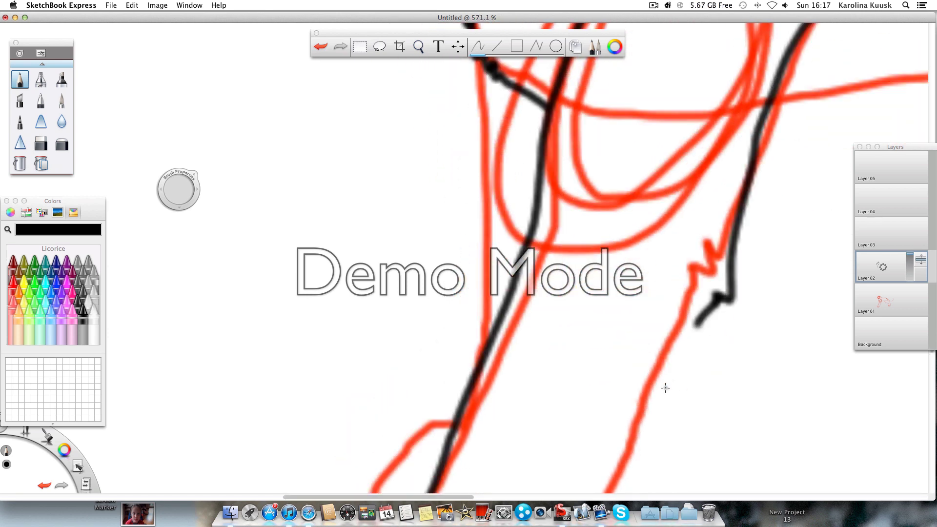
# Outline the near front paw with its toes and continue the leg's back edge up to the elbow tuft
pyautogui.moveTo(390, 405)
pyautogui.mouseDown()
pyautogui.moveTo(386, 424)
pyautogui.moveTo(317, 484)
pyautogui.mouseUp()
pyautogui.scroll(-9, 334, 463)
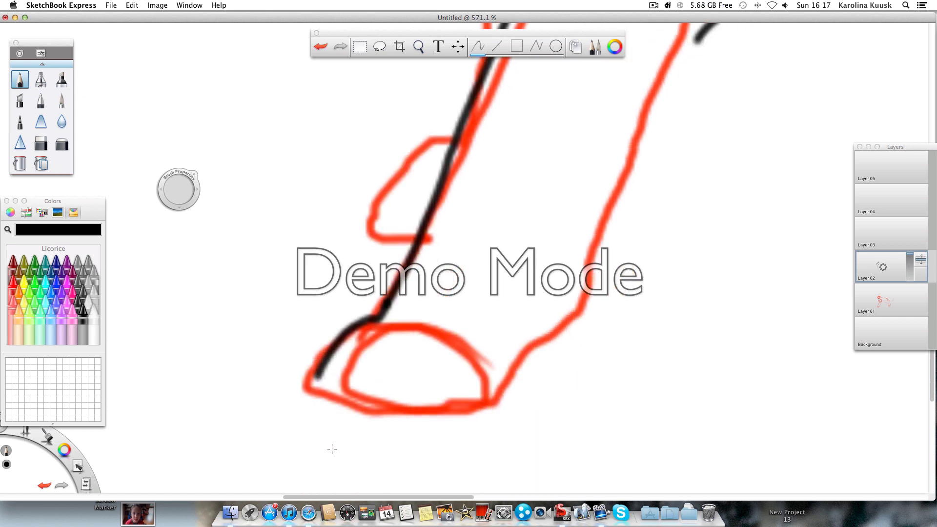
pyautogui.moveTo(316, 380); pyautogui.dragTo(344, 389)
pyautogui.moveTo(405, 326)
pyautogui.mouseDown()
pyautogui.moveTo(361, 346)
pyautogui.moveTo(383, 397)
pyautogui.mouseUp()
pyautogui.moveTo(437, 334)
pyautogui.mouseDown()
pyautogui.moveTo(422, 323)
pyautogui.moveTo(381, 396)
pyautogui.moveTo(412, 399)
pyautogui.mouseUp()
pyautogui.moveTo(460, 350)
pyautogui.mouseDown()
pyautogui.moveTo(410, 398)
pyautogui.moveTo(474, 384)
pyautogui.moveTo(549, 305)
pyautogui.moveTo(613, 148)
pyautogui.moveTo(693, 45)
pyautogui.mouseUp()
# Outline the far front paw and the visible edge of the far front leg up to the chest
pyautogui.moveTo(454, 146)
pyautogui.mouseDown()
pyautogui.moveTo(379, 227)
pyautogui.moveTo(419, 239)
pyautogui.mouseUp()
pyautogui.scroll(5, 507, 179)
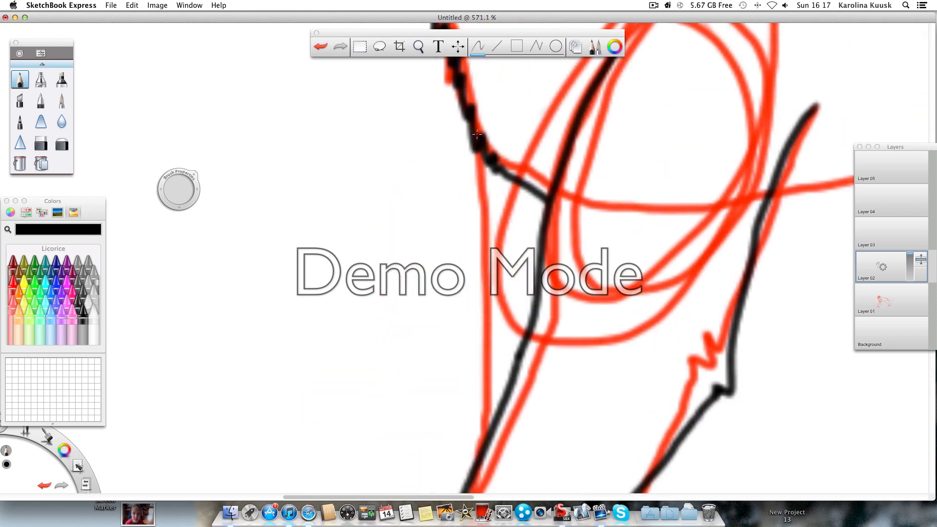
pyautogui.moveTo(468, 134)
pyautogui.mouseDown()
pyautogui.moveTo(491, 395)
pyautogui.moveTo(485, 454)
pyautogui.mouseUp()
# Draw the belly line from the front leg along the underside to the hind leg
pyautogui.hscroll(6, 486, 441)
pyautogui.hscroll(4, 486, 441)
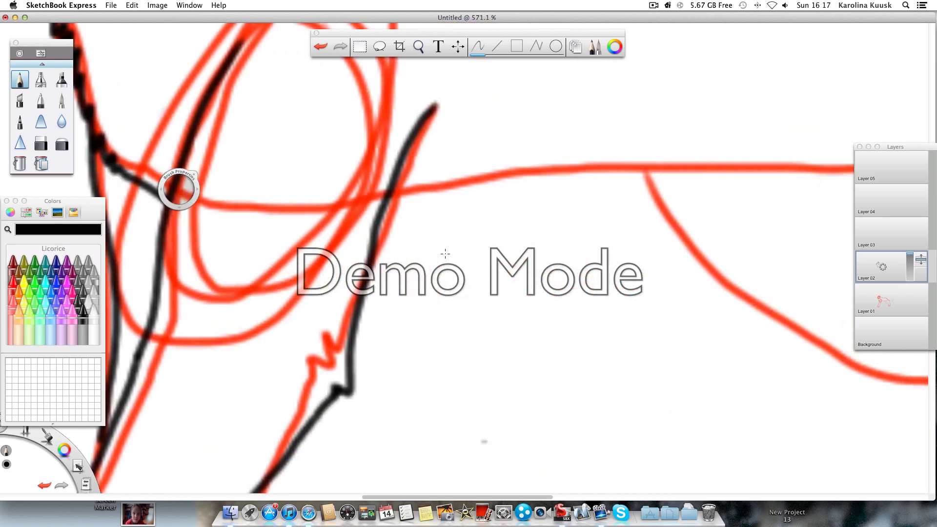
pyautogui.moveTo(252, 195)
pyautogui.mouseDown()
pyautogui.moveTo(360, 184)
pyautogui.moveTo(580, 280)
pyautogui.moveTo(860, 363)
pyautogui.mouseUp()
# Outline the hind leg's front edge down to the paw and draw the paw's toes
pyautogui.hscroll(5, 860, 363)
pyautogui.scroll(-5, 860, 363)
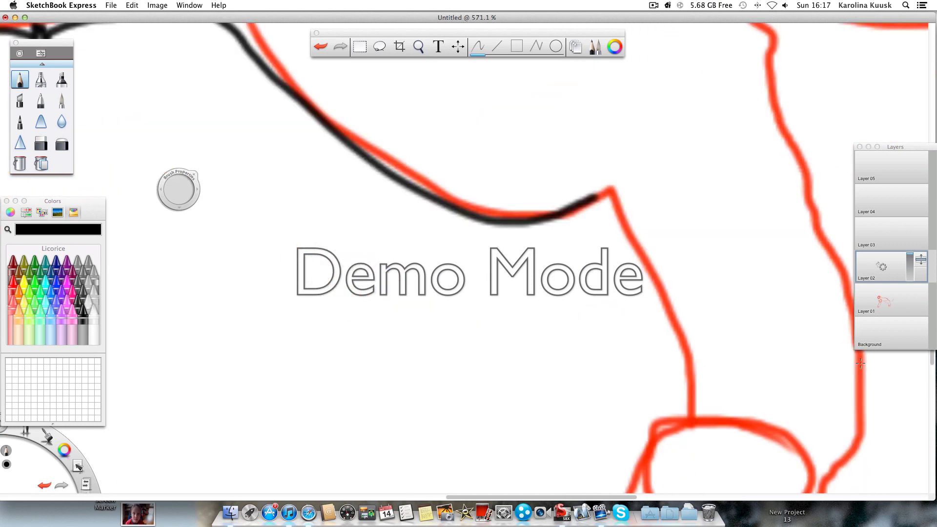
pyautogui.moveTo(606, 110)
pyautogui.mouseDown()
pyautogui.moveTo(690, 307)
pyautogui.moveTo(627, 429)
pyautogui.moveTo(661, 425)
pyautogui.mouseUp()
pyautogui.moveTo(722, 340)
pyautogui.mouseDown()
pyautogui.moveTo(703, 326)
pyautogui.moveTo(673, 381)
pyautogui.moveTo(714, 416)
pyautogui.moveTo(730, 404)
pyautogui.mouseUp()
pyautogui.moveTo(756, 323)
pyautogui.mouseDown()
pyautogui.moveTo(744, 339)
pyautogui.moveTo(759, 415)
pyautogui.moveTo(768, 415)
pyautogui.mouseUp()
# Close the hind paw and outline the leg's rear edge up over the thigh to the rump
pyautogui.moveTo(800, 344)
pyautogui.mouseDown()
pyautogui.moveTo(780, 374)
pyautogui.moveTo(817, 373)
pyautogui.moveTo(836, 356)
pyautogui.moveTo(842, 293)
pyautogui.moveTo(794, 122)
pyautogui.mouseUp()
pyautogui.moveTo(779, 89); pyautogui.dragTo(756, 32)
pyautogui.scroll(5, 747, 34)
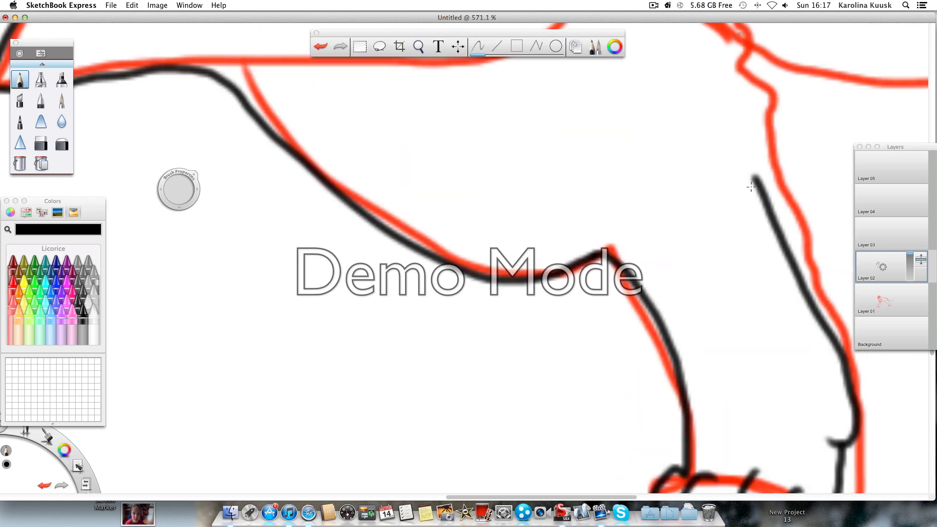
pyautogui.moveTo(757, 180)
pyautogui.mouseDown()
pyautogui.moveTo(732, 100)
pyautogui.moveTo(661, 46)
pyautogui.mouseUp()
pyautogui.scroll(8, 662, 47)
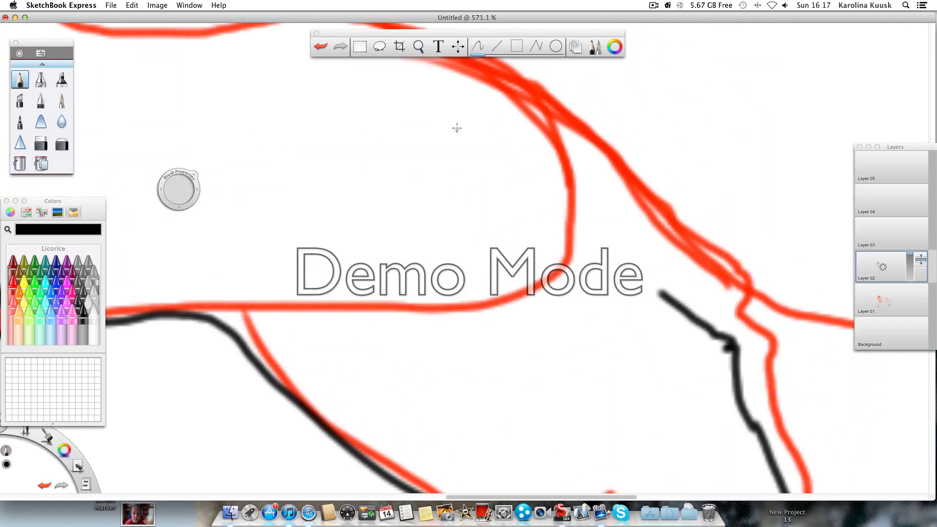
pyautogui.moveTo(491, 61)
pyautogui.mouseDown()
pyautogui.moveTo(519, 75)
pyautogui.moveTo(669, 303)
pyautogui.mouseUp()
# Draw the back line from behind the ear along the spine and join it to the rump
pyautogui.scroll(5, 635, 287)
pyautogui.hscroll(-5, 635, 288)
pyautogui.hscroll(-4, 604, 270)
pyautogui.scroll(2, 603, 270)
pyautogui.moveTo(194, 78)
pyautogui.mouseDown()
pyautogui.moveTo(320, 180)
pyautogui.moveTo(529, 232)
pyautogui.moveTo(786, 278)
pyautogui.mouseUp()
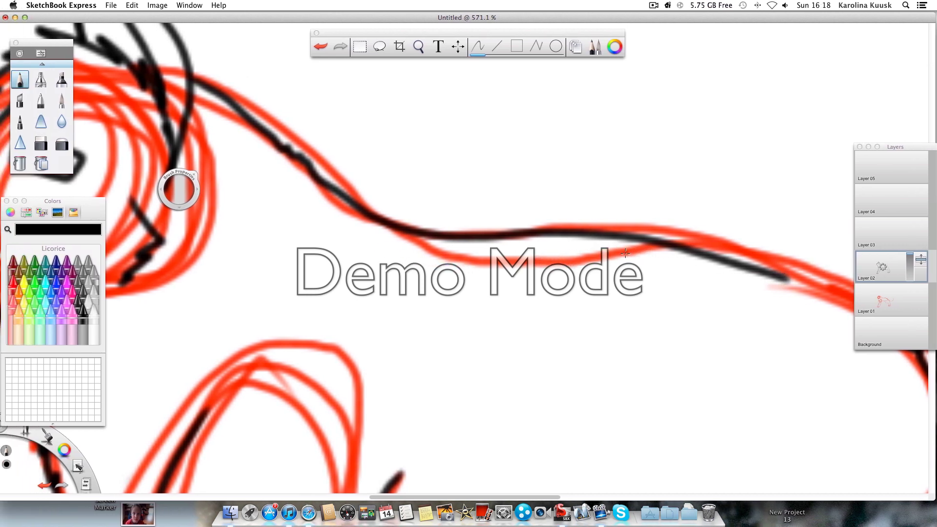
pyautogui.hscroll(5, 564, 236)
pyautogui.hscroll(2, 564, 236)
pyautogui.moveTo(558, 278); pyautogui.dragTo(630, 293)
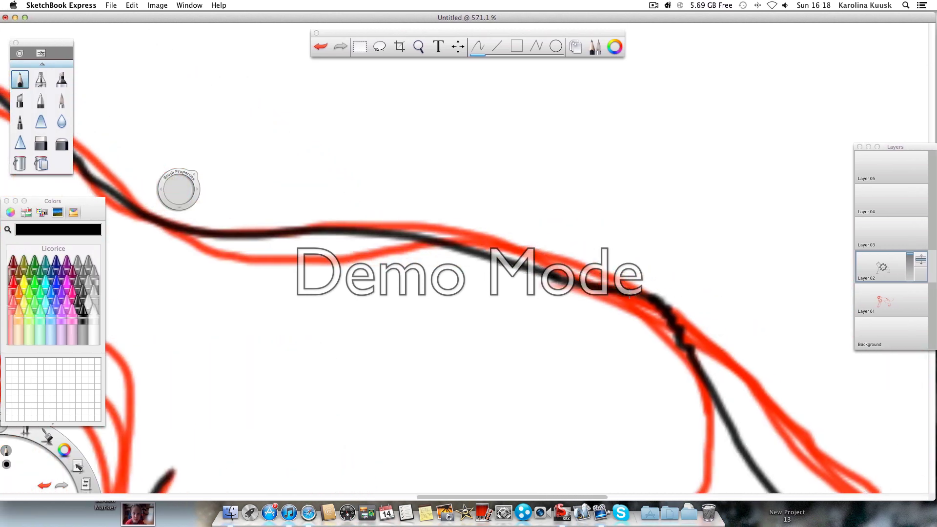
# Outline the long tail curving up from the rump to its tip and back to the hind leg
pyautogui.scroll(-4, 631, 293)
pyautogui.hscroll(5, 630, 293)
pyautogui.hscroll(2, 629, 293)
pyautogui.moveTo(483, 214)
pyautogui.mouseDown()
pyautogui.moveTo(590, 307)
pyautogui.moveTo(799, 415)
pyautogui.mouseUp()
pyautogui.hscroll(5, 796, 414)
pyautogui.hscroll(2, 795, 414)
pyautogui.moveTo(544, 409)
pyautogui.mouseDown()
pyautogui.moveTo(712, 373)
pyautogui.moveTo(753, 168)
pyautogui.moveTo(742, 116)
pyautogui.moveTo(851, 241)
pyautogui.moveTo(622, 463)
pyautogui.moveTo(394, 431)
pyautogui.mouseUp()
# Erase the entire red guide sketch from Layer 01 with a large eraser
pyautogui.scroll(-8, 461, 395)
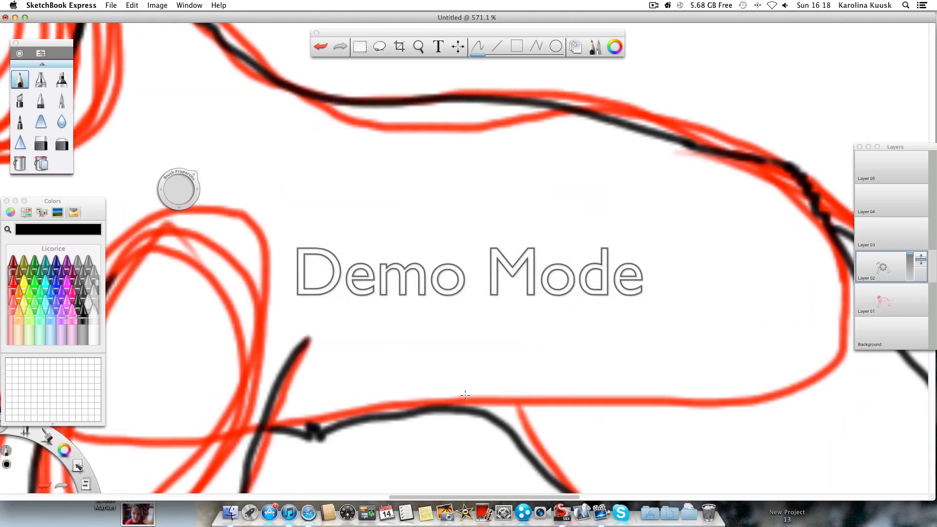
pyautogui.scroll(-2, 465, 396)
pyautogui.scroll(-4, 461, 396)
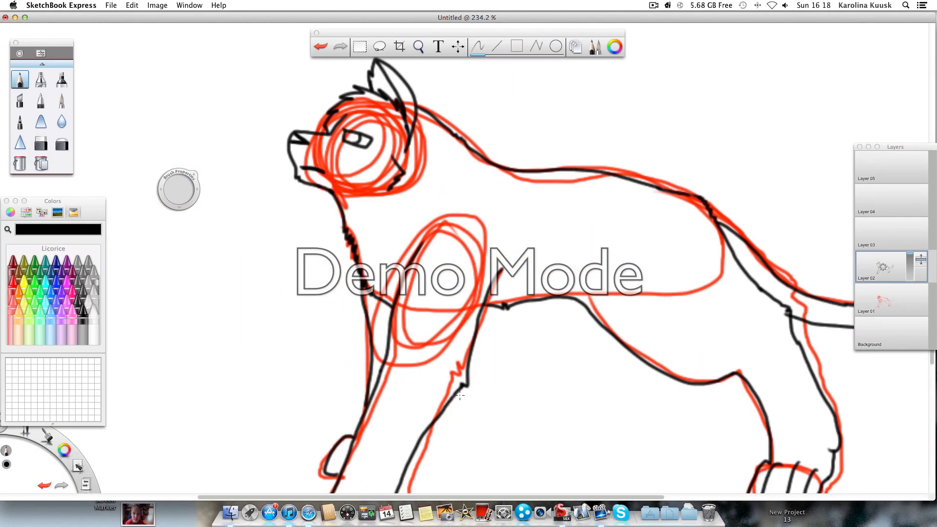
pyautogui.click(881, 300)
pyautogui.click(40, 143)
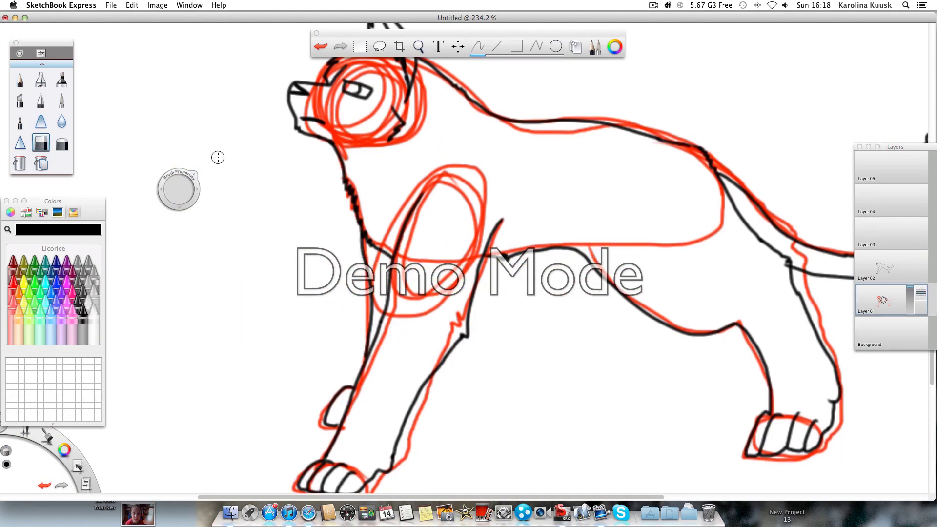
pyautogui.moveTo(178, 189)
pyautogui.mouseDown()
pyautogui.moveTo(226, 130)
pyautogui.moveTo(341, 39)
pyautogui.mouseUp()
pyautogui.click(364, 24)
pyautogui.moveTo(432, 8)
pyautogui.mouseDown()
pyautogui.moveTo(296, 316)
pyautogui.moveTo(830, 273)
pyautogui.mouseUp()
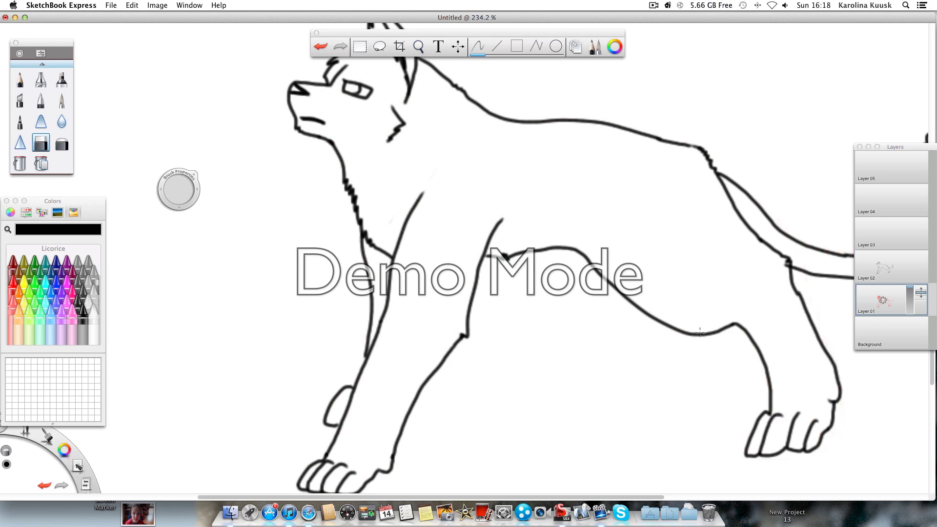
pyautogui.hscroll(6, 830, 220)
pyautogui.click(630, 128)
pyautogui.hscroll(-6, 550, 186)
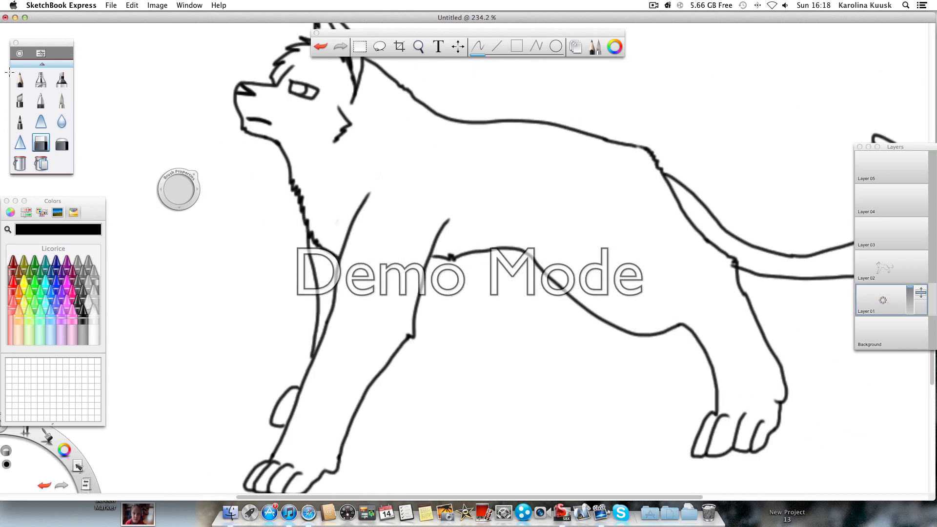
# On Layer 02, draw a black rock ledge under the animal with a steep front edge and a slope descending behind it
pyautogui.click(19, 80)
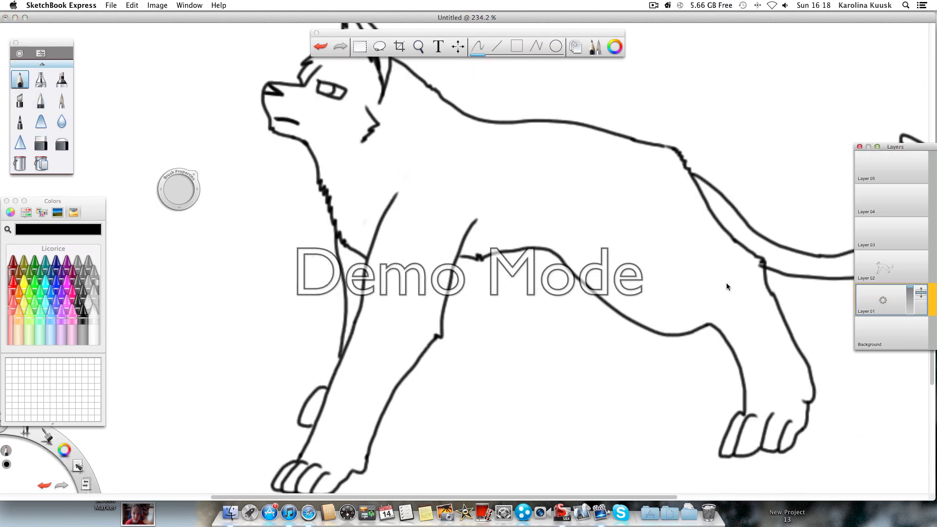
pyautogui.click(884, 266)
pyautogui.scroll(-5, 496, 320)
pyautogui.scroll(-10, 490, 321)
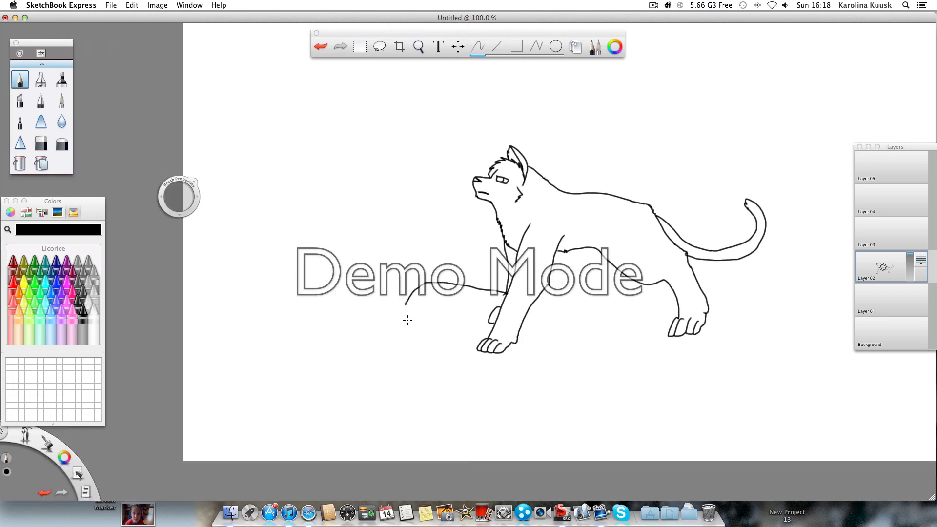
pyautogui.moveTo(405, 303); pyautogui.dragTo(387, 459)
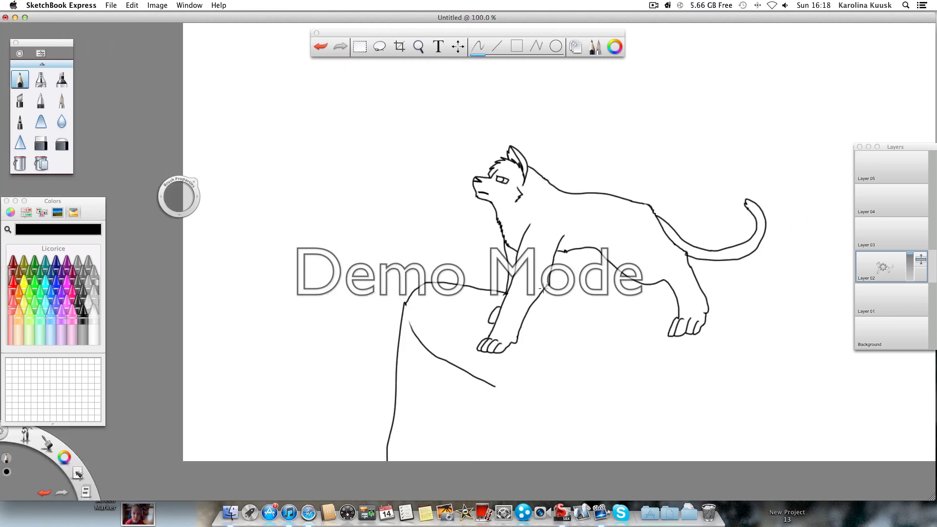
pyautogui.moveTo(582, 311); pyautogui.dragTo(681, 309)
pyautogui.hscroll(5, 678, 306)
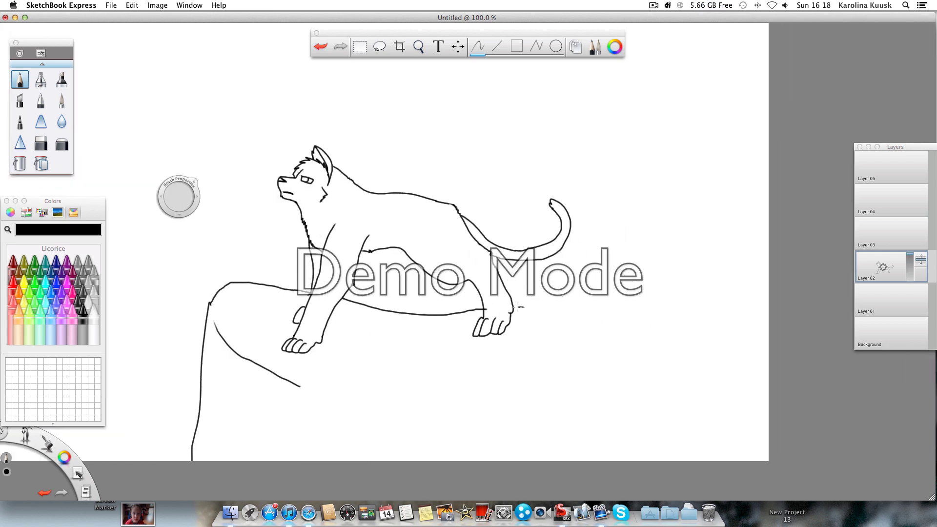
pyautogui.moveTo(514, 307)
pyautogui.mouseDown()
pyautogui.moveTo(630, 340)
pyautogui.moveTo(769, 409)
pyautogui.mouseUp()
pyautogui.hscroll(-4, 378, 343)
pyautogui.scroll(2, 378, 344)
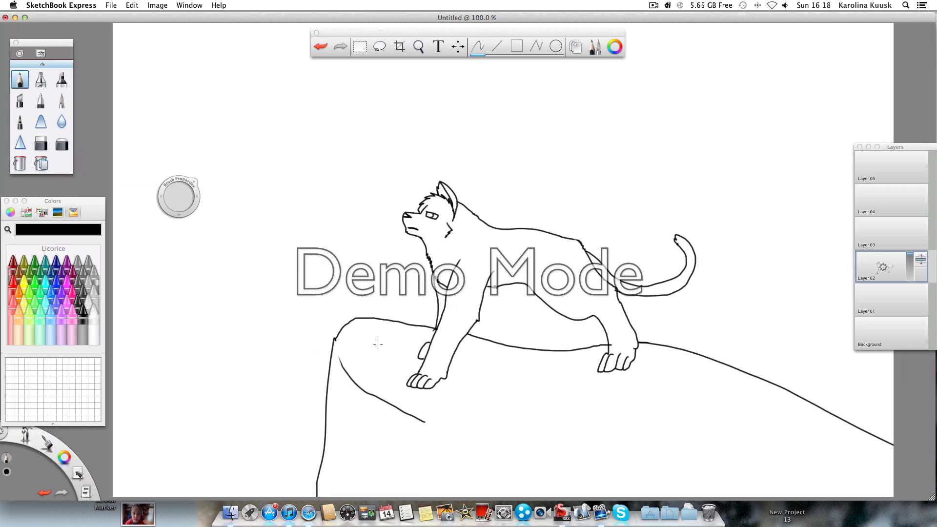
# Choose Tangerine as the drawing colour and switch the colour picker to the colour wheel
pyautogui.click(15, 306)
pyautogui.click(16, 276)
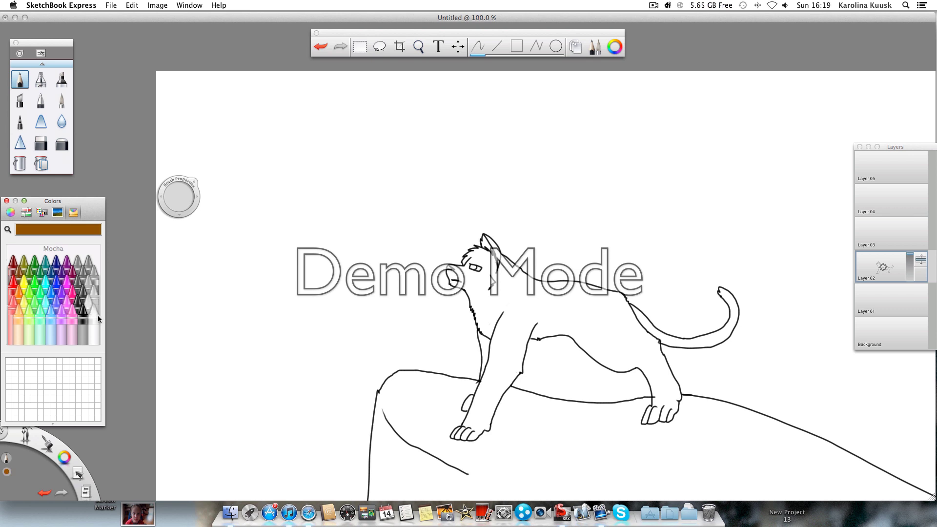
pyautogui.click(84, 296)
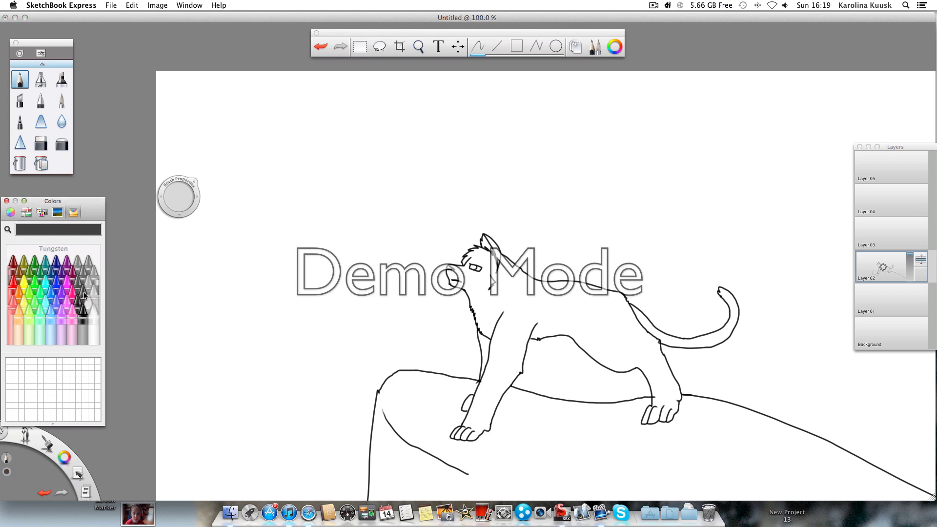
pyautogui.click(19, 288)
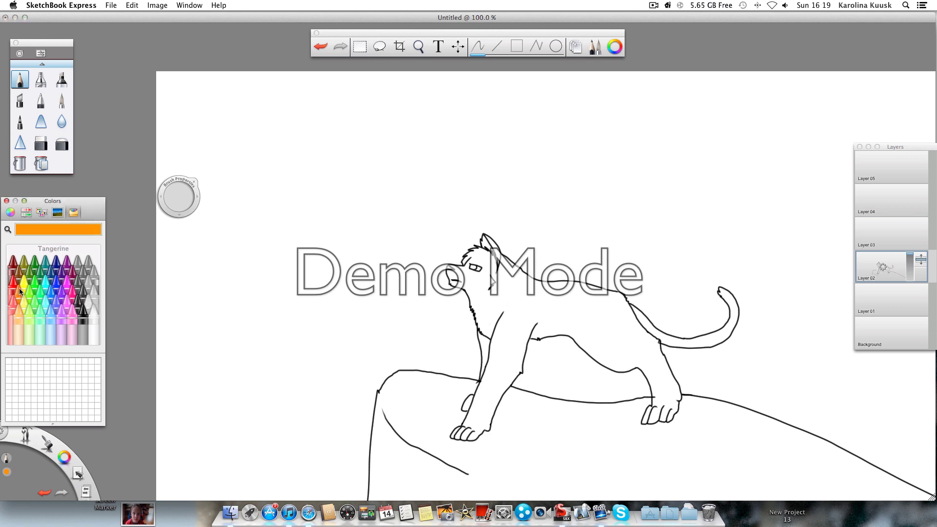
pyautogui.click(10, 212)
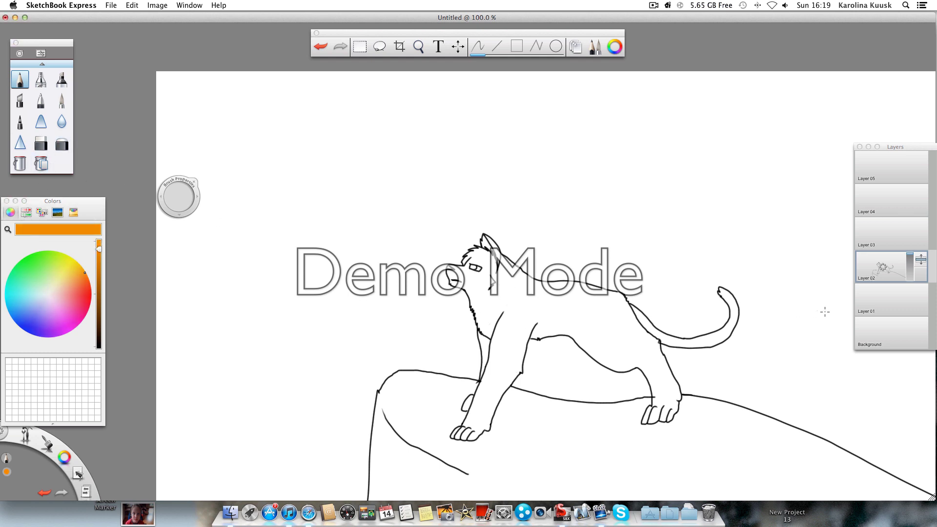
# Fill the cat's body, legs, paws, tail and outer ear with Tangerine on the Background layer
pyautogui.click(883, 333)
pyautogui.click(41, 163)
pyautogui.click(482, 352)
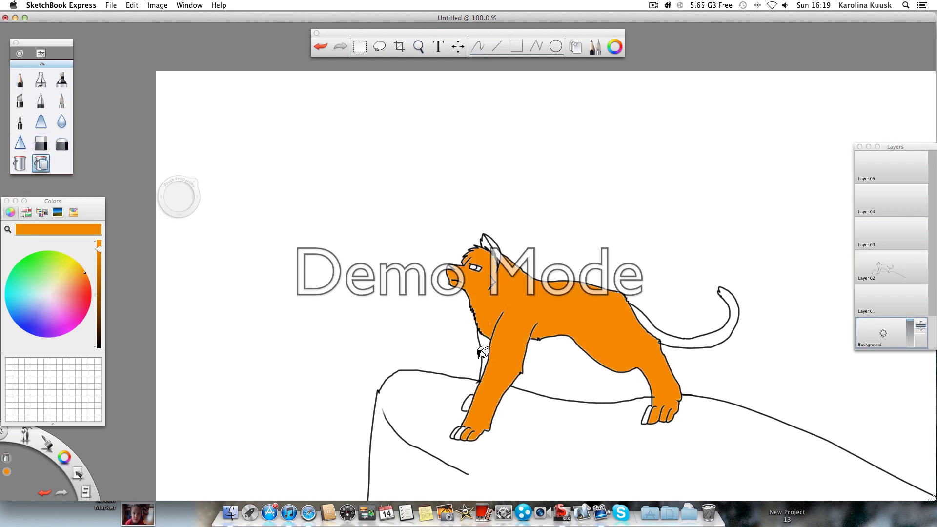
pyautogui.click(483, 352)
pyautogui.click(468, 403)
pyautogui.click(456, 433)
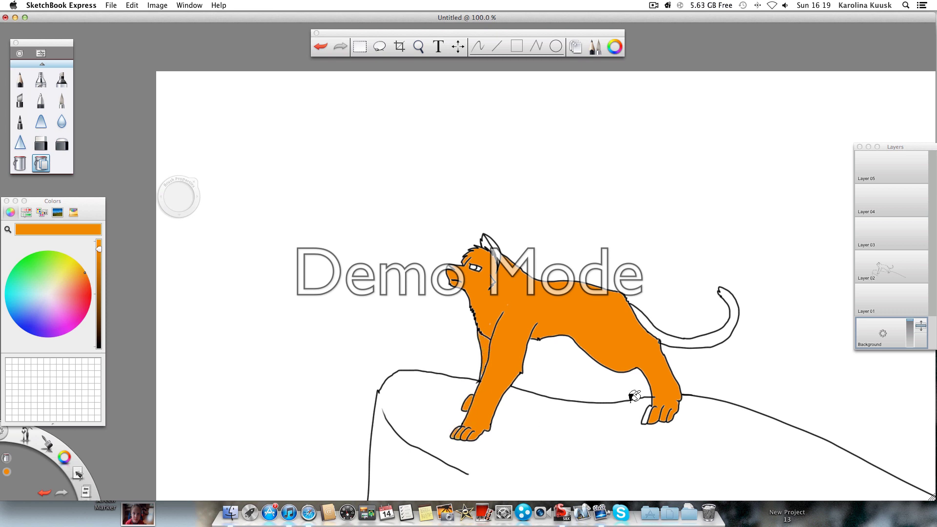
pyautogui.click(646, 408)
pyautogui.click(663, 341)
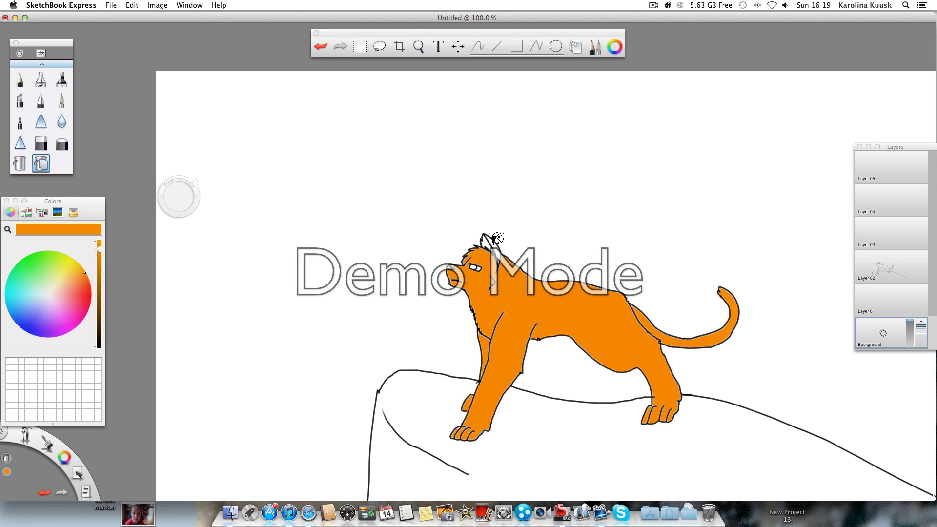
pyautogui.click(489, 243)
# Paint the cat's inner ear and nose in Salmon with a brush
pyautogui.scroll(5, 476, 294)
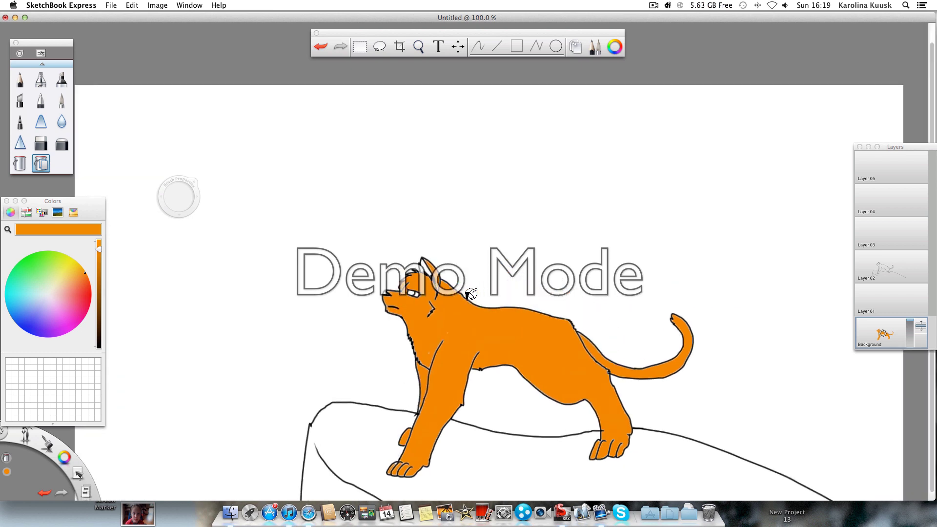
pyautogui.click(73, 212)
pyautogui.click(11, 309)
pyautogui.click(62, 101)
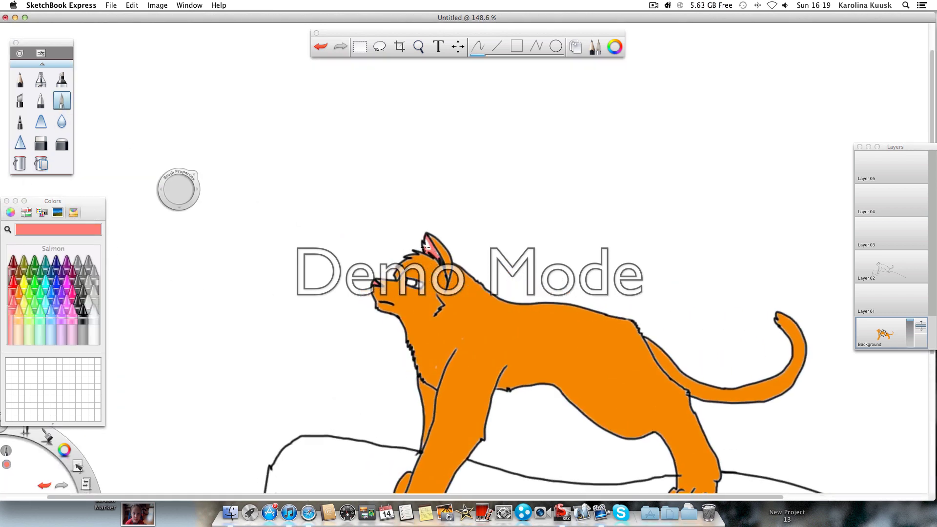
pyautogui.scroll(-3, 437, 255)
# Colour the cat's eye with Tangerine in the front part and Lemon in the rest
pyautogui.click(22, 286)
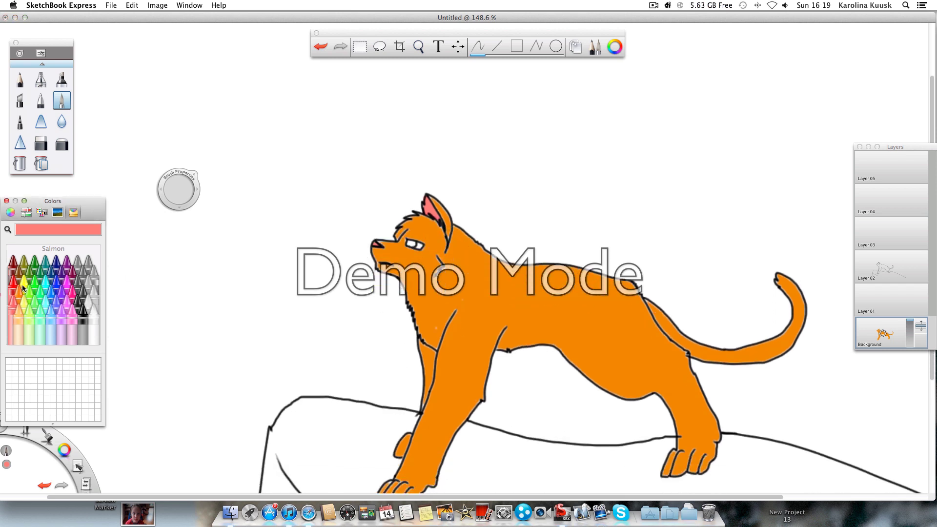
pyautogui.click(409, 242)
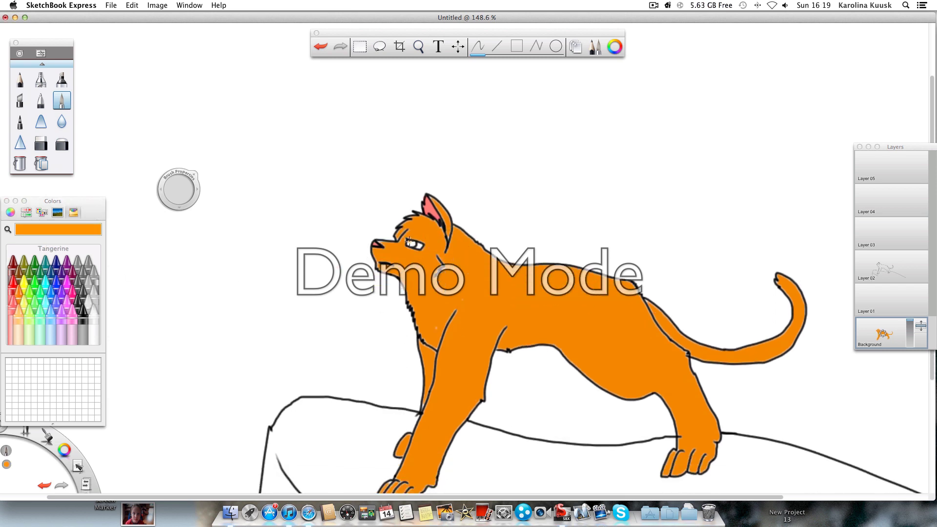
pyautogui.click(25, 288)
pyautogui.scroll(-4, 419, 245)
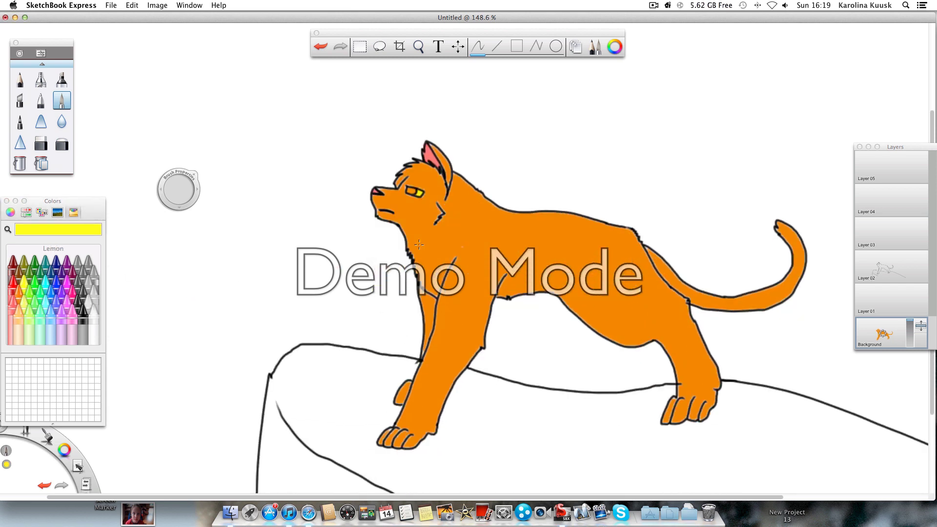
# Colour the muzzle, throat, chest and front of the belly in Cantaloupe, outlining each patch and filling it in
pyautogui.scroll(3, 419, 245)
pyautogui.click(17, 313)
pyautogui.click(128, 187)
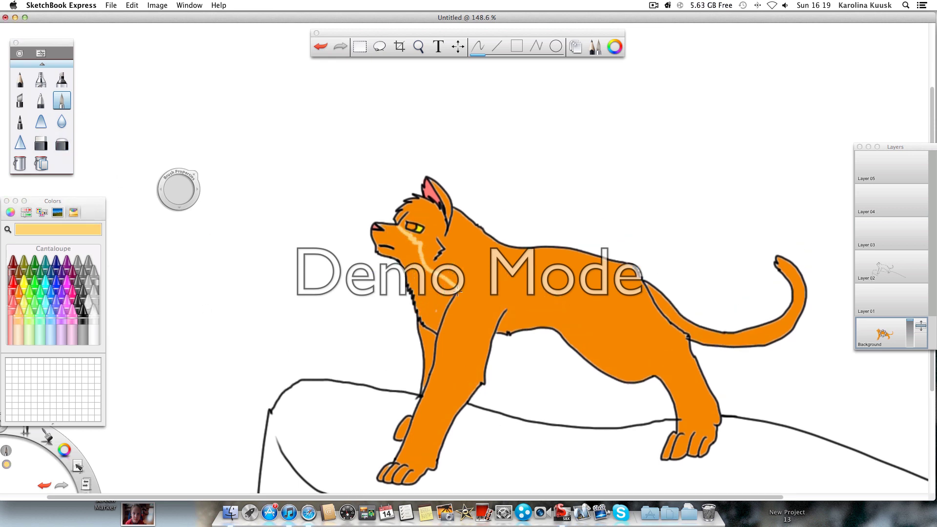
pyautogui.click(41, 163)
pyautogui.click(445, 300)
pyautogui.click(62, 101)
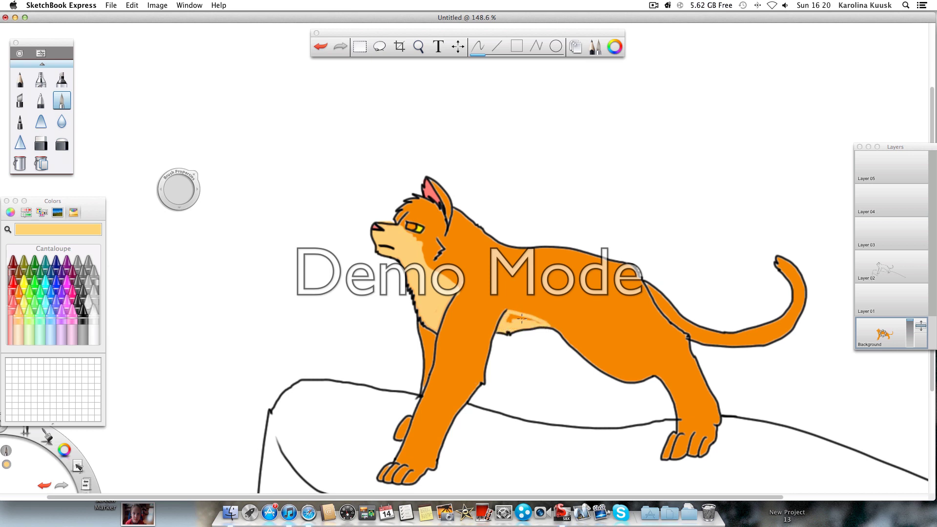
# Mix a dark orange by brightening Mocha on the colour wheel and paint stripes down the cat's neck and back
pyautogui.click(18, 276)
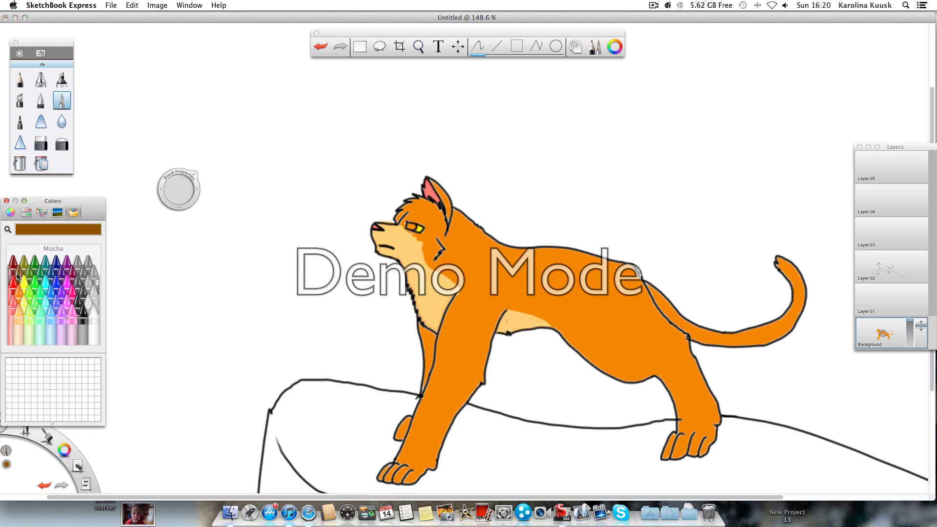
pyautogui.click(10, 212)
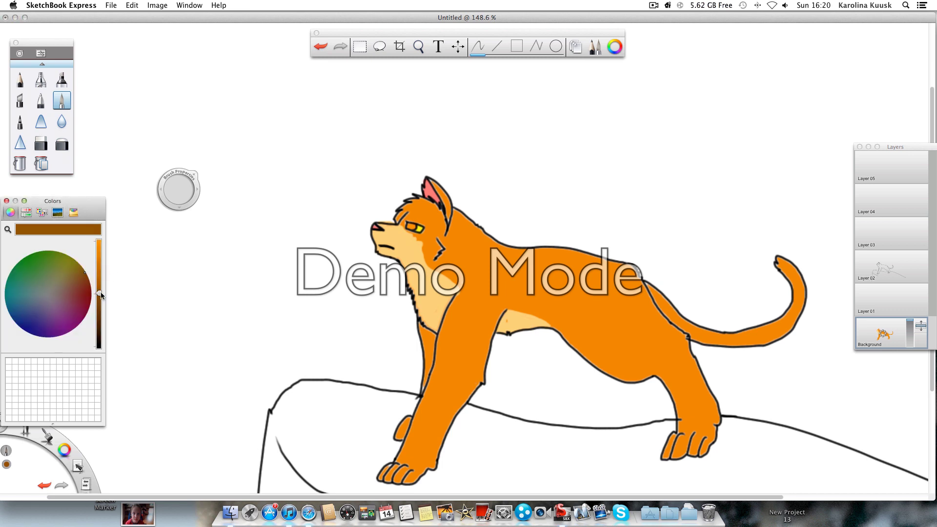
pyautogui.moveTo(101, 295); pyautogui.dragTo(101, 266)
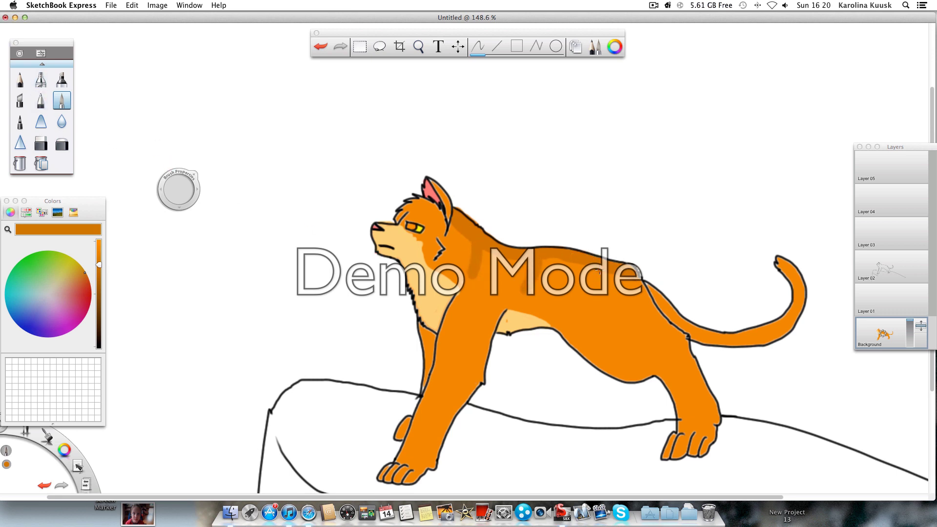
pyautogui.hscroll(3, 656, 308)
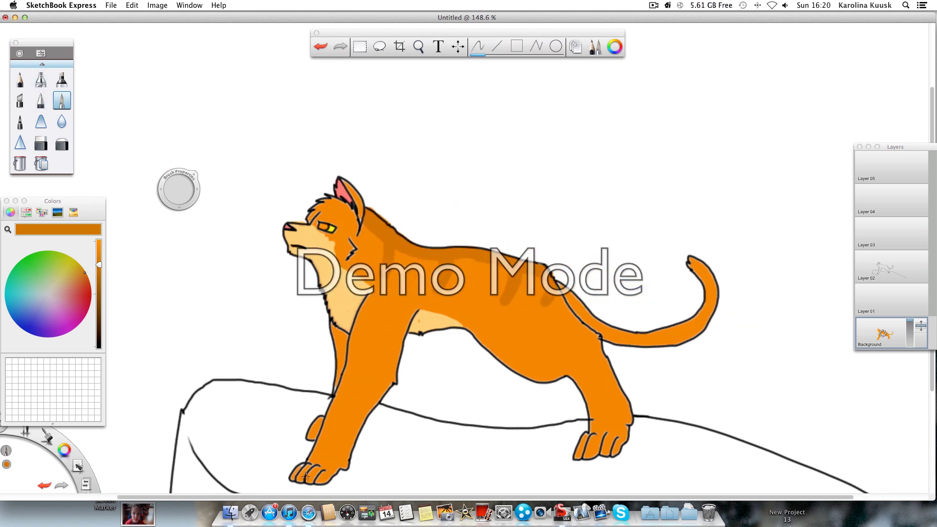
# Shade the toes of the front and hind paws in dark orange, adjust the brush size and refine the back stripes
pyautogui.moveTo(299, 468); pyautogui.dragTo(313, 476)
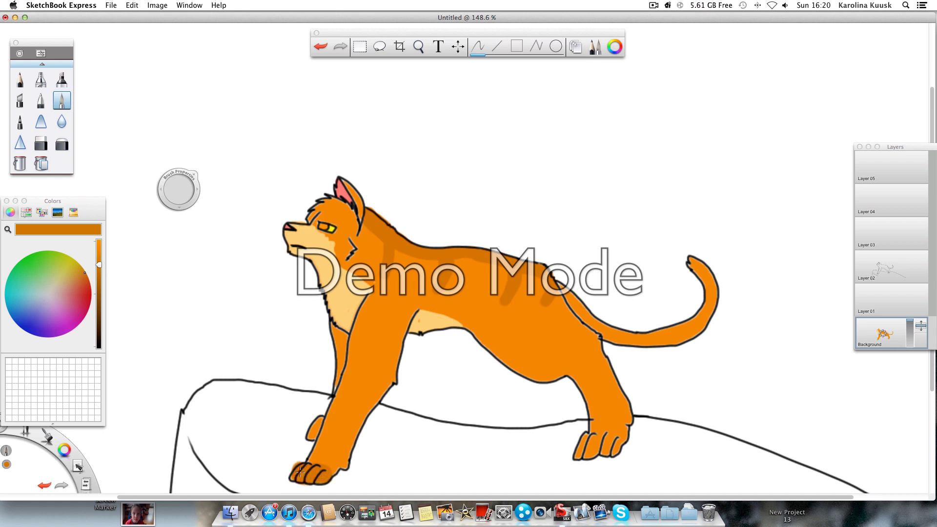
pyautogui.moveTo(590, 435)
pyautogui.mouseDown()
pyautogui.moveTo(620, 443)
pyautogui.moveTo(600, 442)
pyautogui.mouseUp()
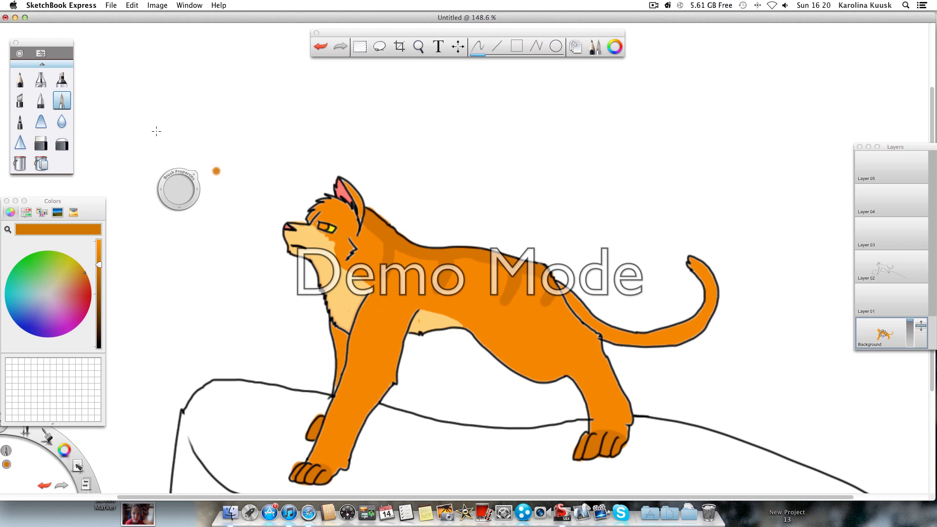
pyautogui.moveTo(174, 187); pyautogui.dragTo(163, 201)
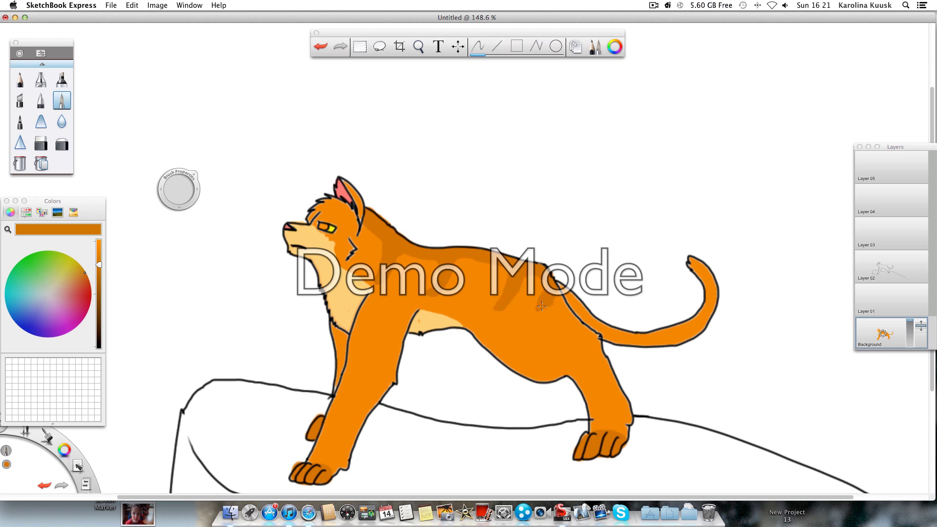
# Extend the rock's front edge line in Steel, from the ledge corner down to the lower edge of the canvas
pyautogui.hscroll(-5, 590, 314)
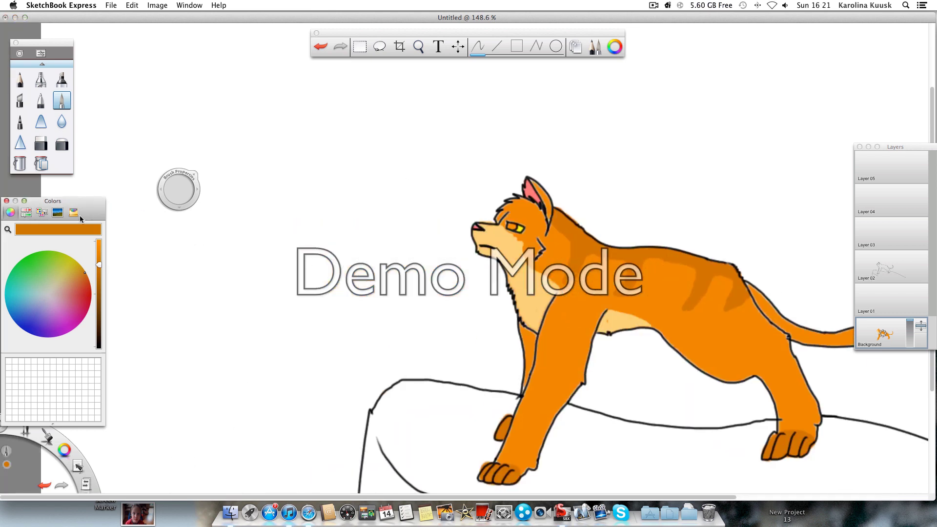
pyautogui.click(74, 213)
pyautogui.click(84, 276)
pyautogui.click(41, 163)
pyautogui.scroll(-5, 421, 367)
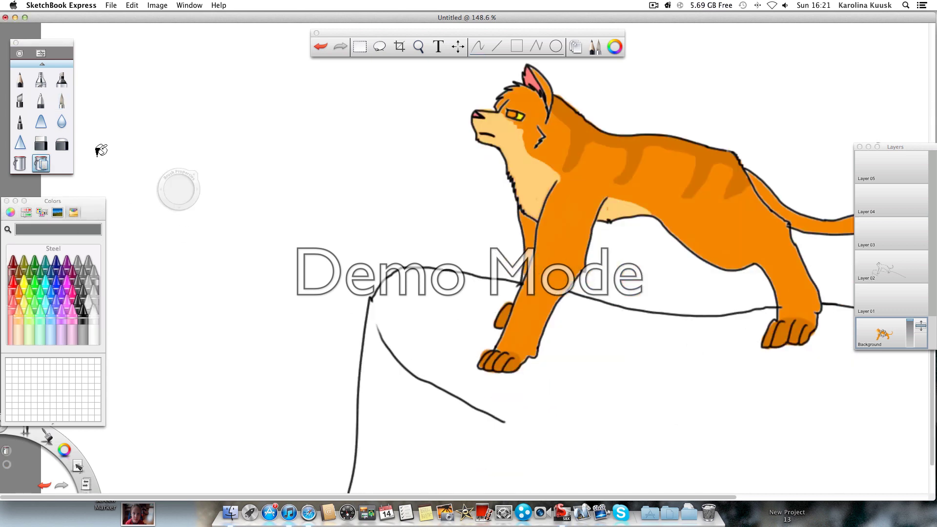
pyautogui.click(62, 100)
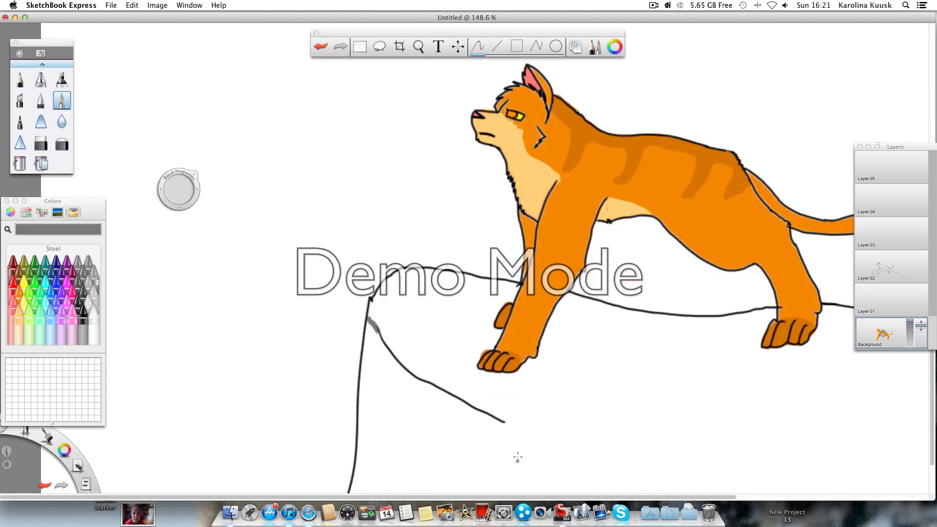
pyautogui.moveTo(503, 422); pyautogui.dragTo(742, 476)
pyautogui.hscroll(10, 736, 471)
pyautogui.scroll(-7, 736, 471)
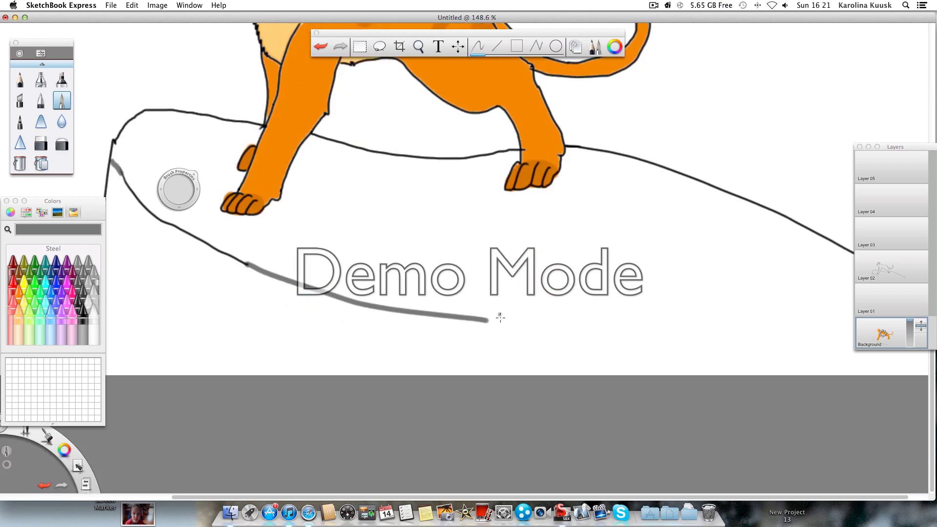
pyautogui.moveTo(487, 321); pyautogui.dragTo(662, 376)
# Fill the rock's upper surface with Steel and brush over the pale seam along its front edge
pyautogui.click(41, 163)
pyautogui.click(436, 234)
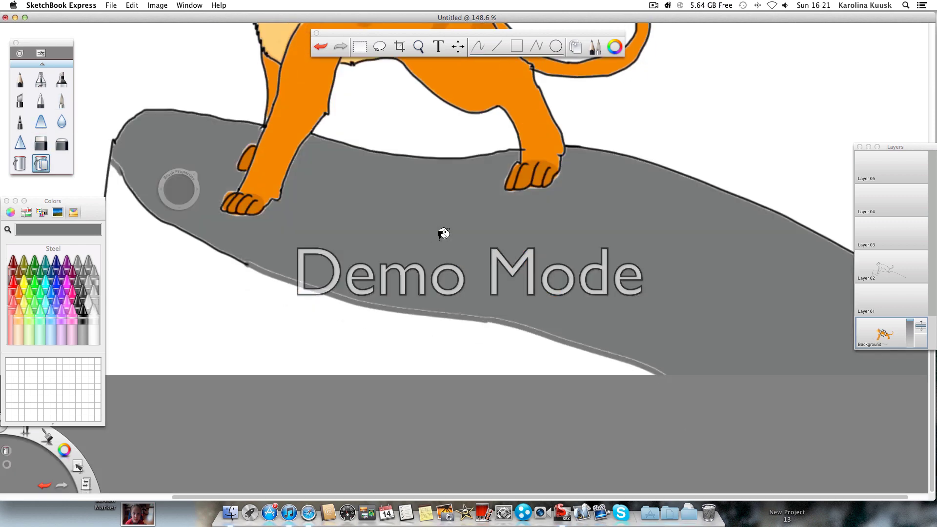
pyautogui.hscroll(5, 444, 234)
pyautogui.hscroll(-6, 439, 234)
pyautogui.click(61, 101)
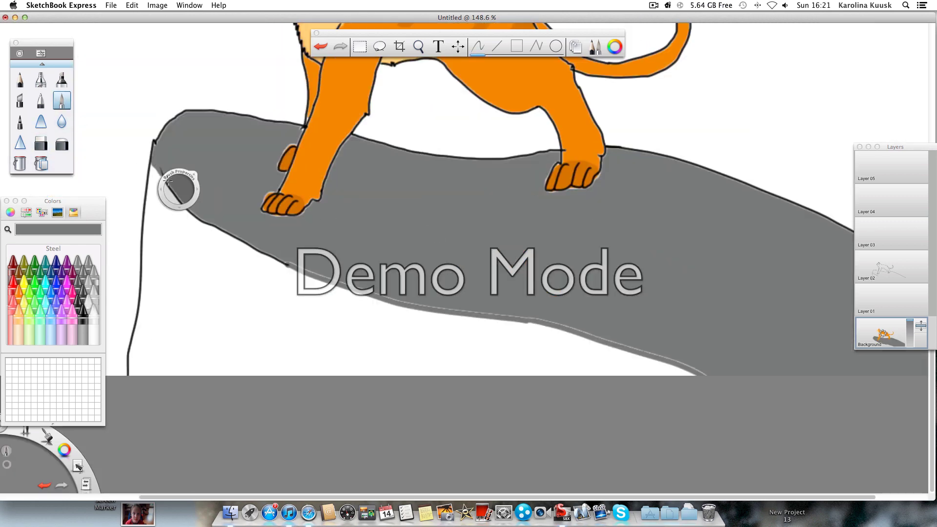
pyautogui.moveTo(349, 286); pyautogui.dragTo(519, 321)
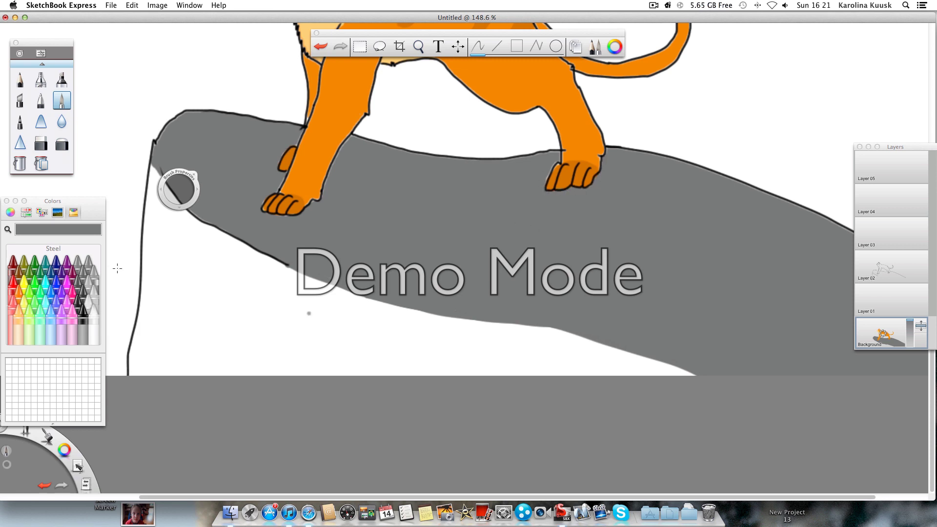
# Fill the rock's front face with Tin and paint over the light gap where it meets the upper surface
pyautogui.click(79, 269)
pyautogui.click(42, 164)
pyautogui.click(285, 318)
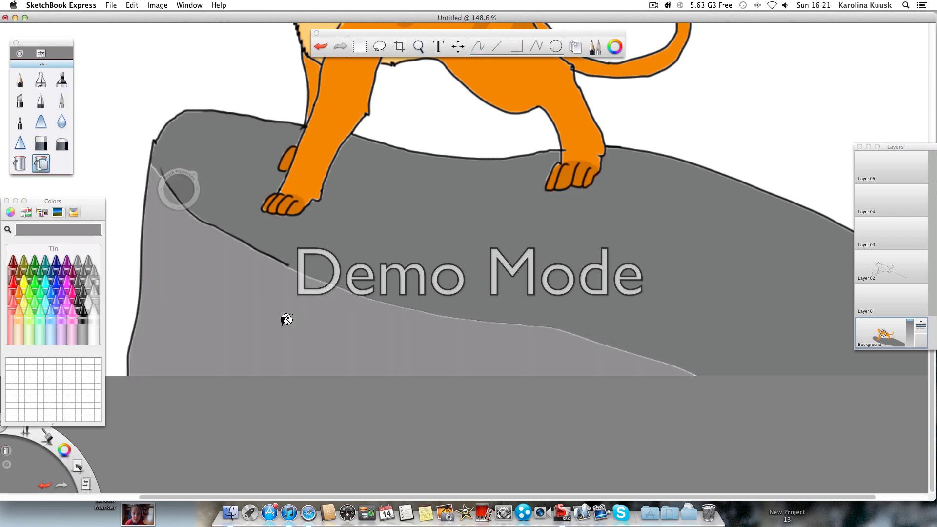
pyautogui.hscroll(-4, 205, 244)
pyautogui.press('b')
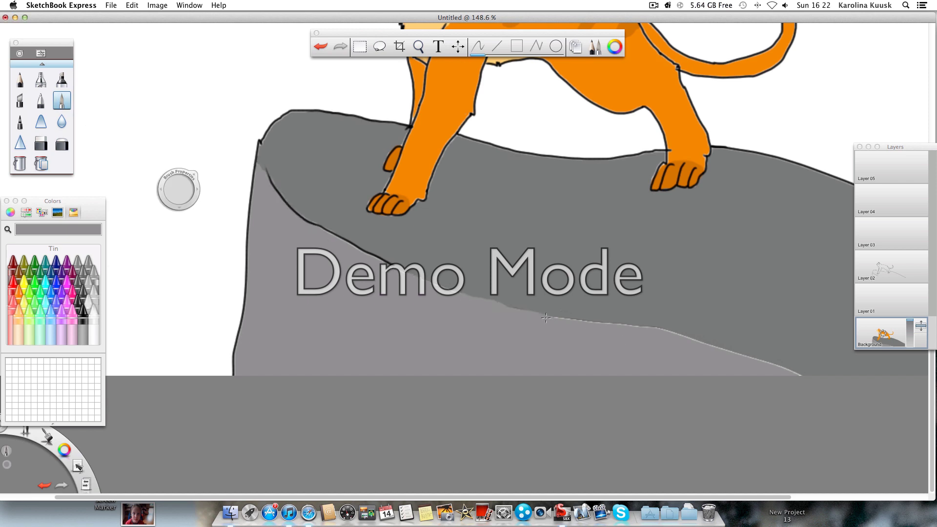
pyautogui.moveTo(622, 325); pyautogui.dragTo(821, 380)
# Draw short, mostly vertical Steel crack lines across the rock's front face
pyautogui.scroll(3, 489, 273)
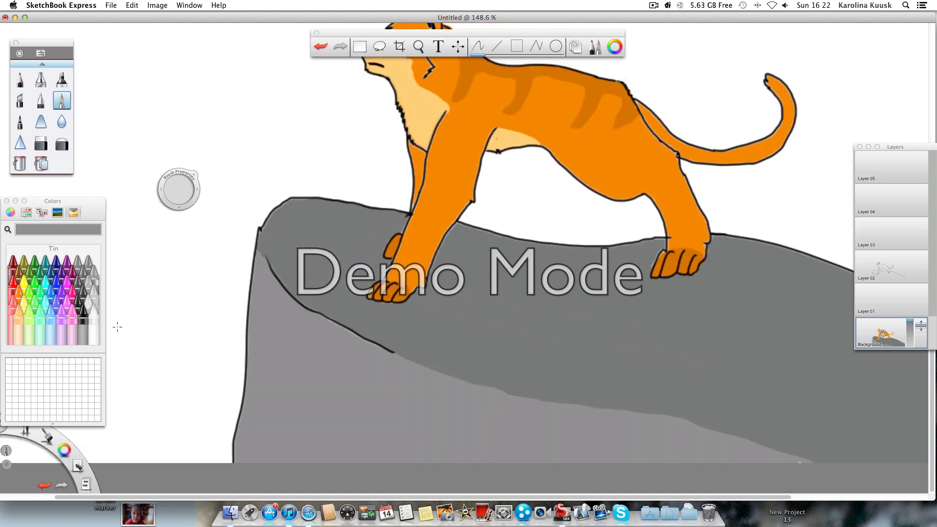
pyautogui.click(85, 293)
pyautogui.moveTo(277, 307)
pyautogui.mouseDown()
pyautogui.moveTo(261, 382)
pyautogui.moveTo(290, 436)
pyautogui.mouseUp()
pyautogui.moveTo(354, 369); pyautogui.dragTo(359, 428)
pyautogui.moveTo(333, 446); pyautogui.dragTo(336, 463)
pyautogui.moveTo(523, 417); pyautogui.dragTo(532, 463)
pyautogui.moveTo(433, 448); pyautogui.dragTo(439, 462)
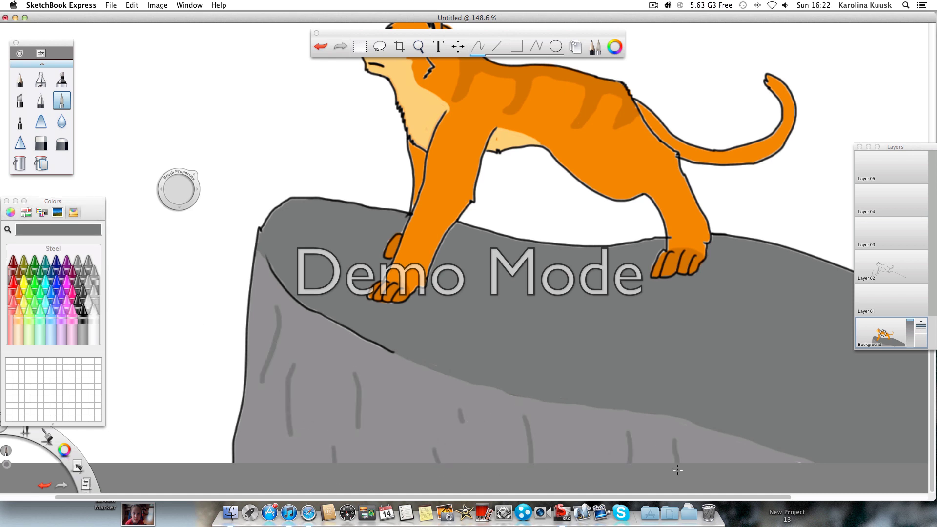
# Fill the sky and the gap under the belly with Midnight, and touch up the edges around the cat
pyautogui.hscroll(-10, 503, 377)
pyautogui.scroll(4, 503, 376)
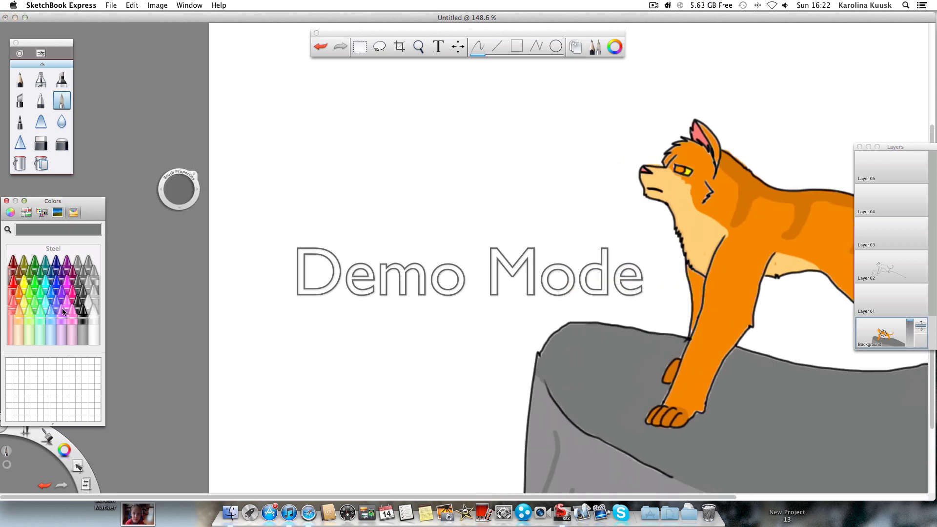
pyautogui.click(58, 277)
pyautogui.click(41, 163)
pyautogui.click(327, 235)
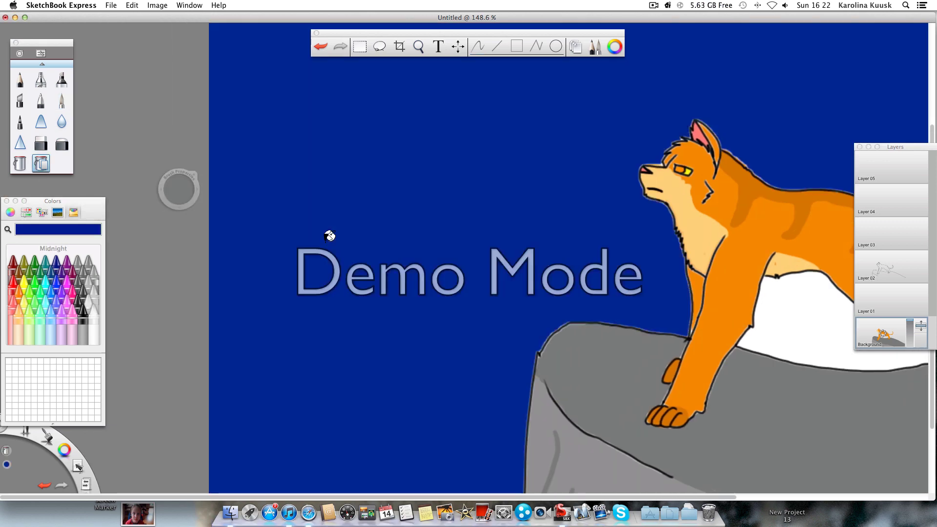
pyautogui.hscroll(10, 327, 234)
pyautogui.click(62, 100)
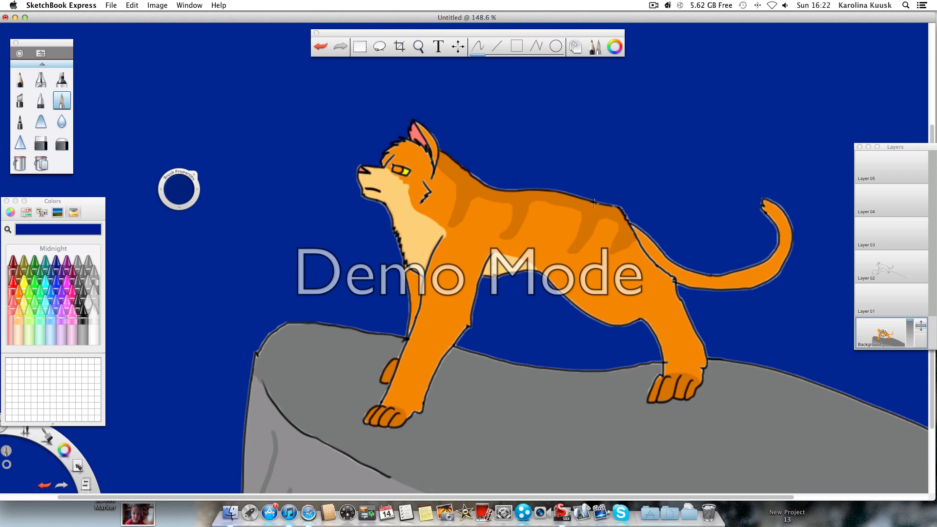
# Dab small, soft Lemon stars with the Airbrush across the sky in front of and above the cat's head
pyautogui.scroll(-1, 594, 203)
pyautogui.hscroll(-7, 594, 203)
pyautogui.click(22, 282)
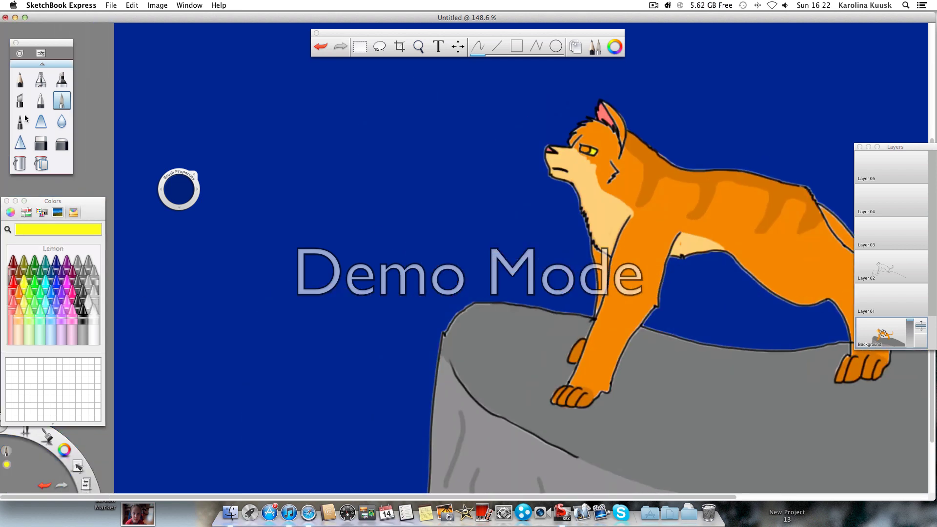
pyautogui.click(41, 80)
pyautogui.click(229, 96)
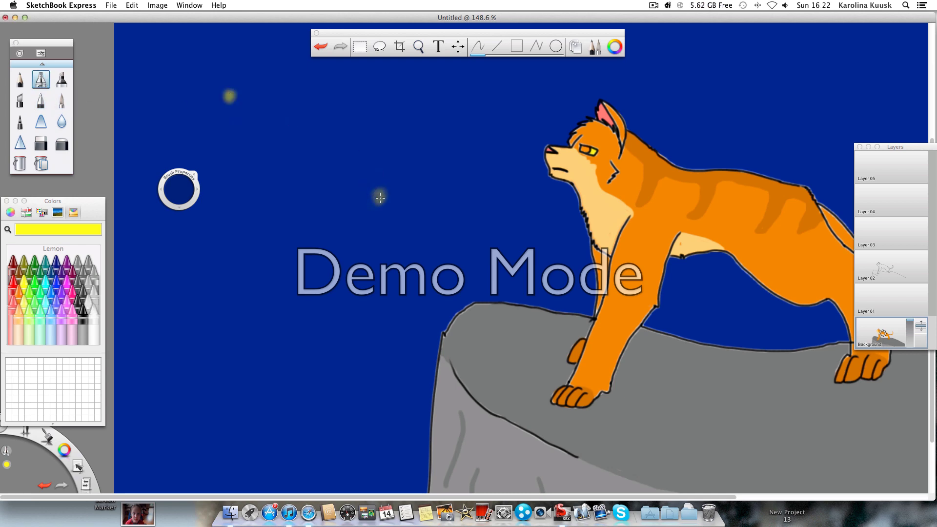
pyautogui.scroll(5, 377, 275)
pyautogui.hscroll(1, 376, 275)
pyautogui.click(432, 220)
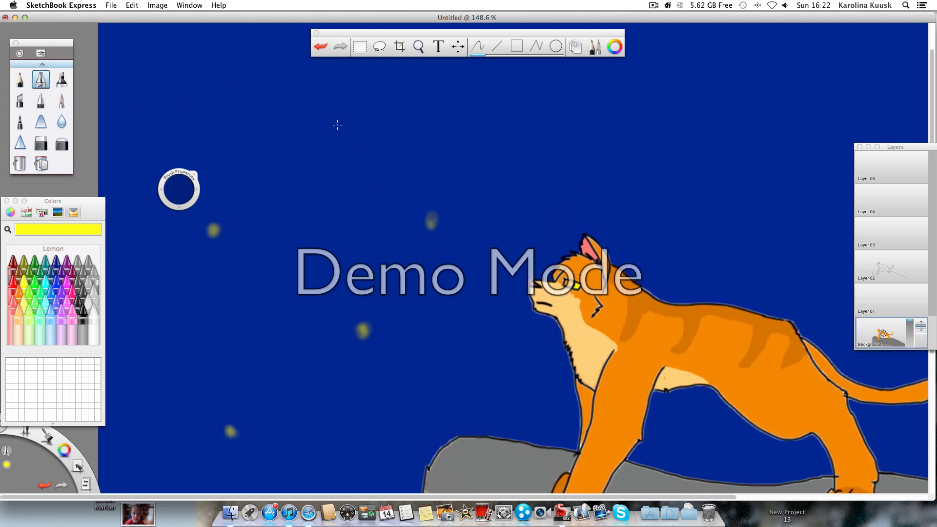
# Scatter more soft Lemon stars across the sky above the cat's back and tail
pyautogui.hscroll(5, 602, 138)
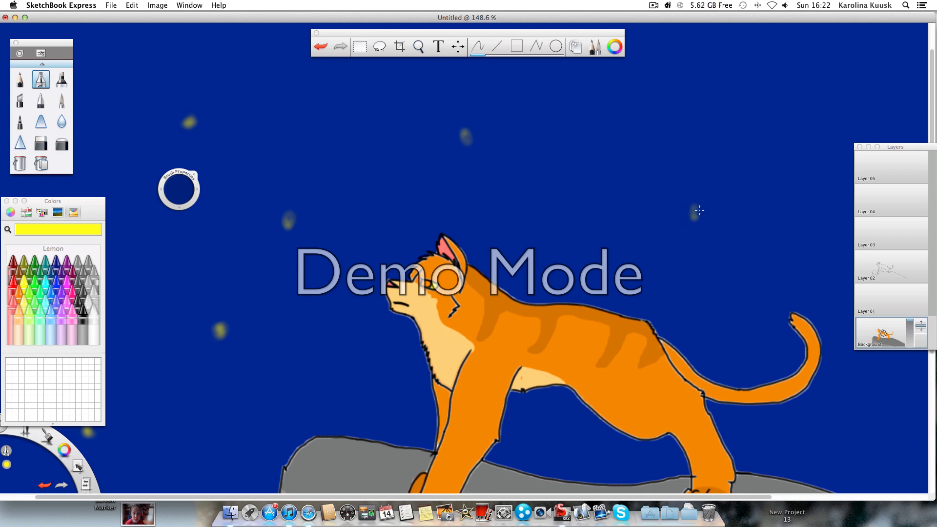
pyautogui.hscroll(7, 688, 211)
pyautogui.click(708, 152)
pyautogui.click(437, 100)
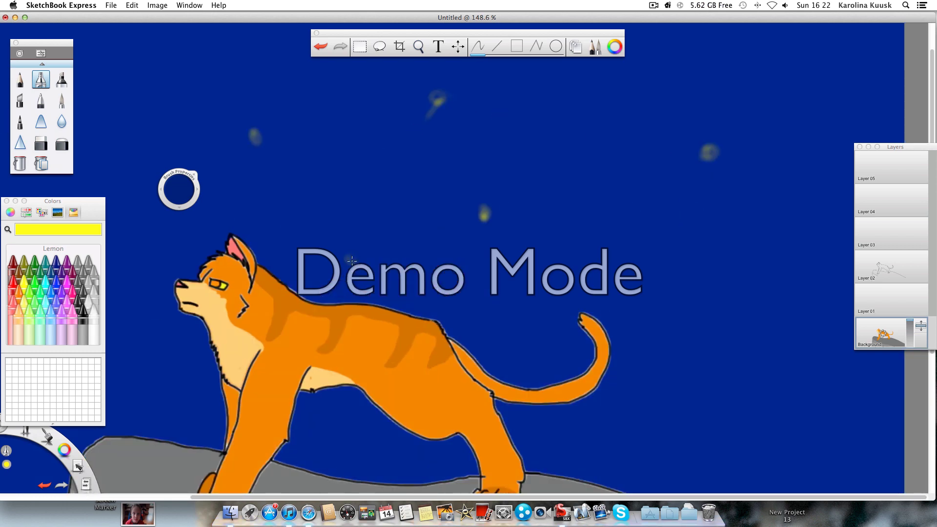
pyautogui.hscroll(-9, 578, 250)
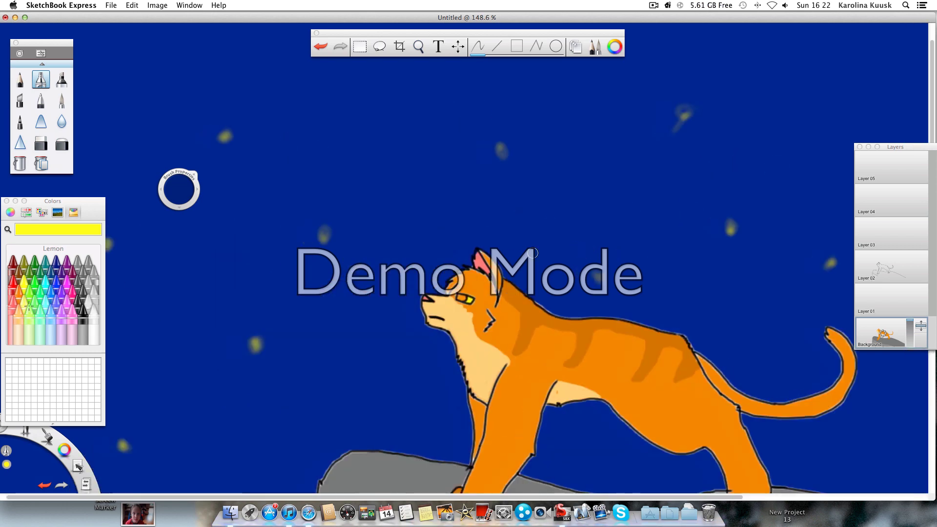
# Enlarge the airbrush and paint a Snow moonlight glow with curved, fading rays from the sky's upper-left corner
pyautogui.click(91, 304)
pyautogui.hscroll(-7, 249, 124)
pyautogui.scroll(3, 249, 123)
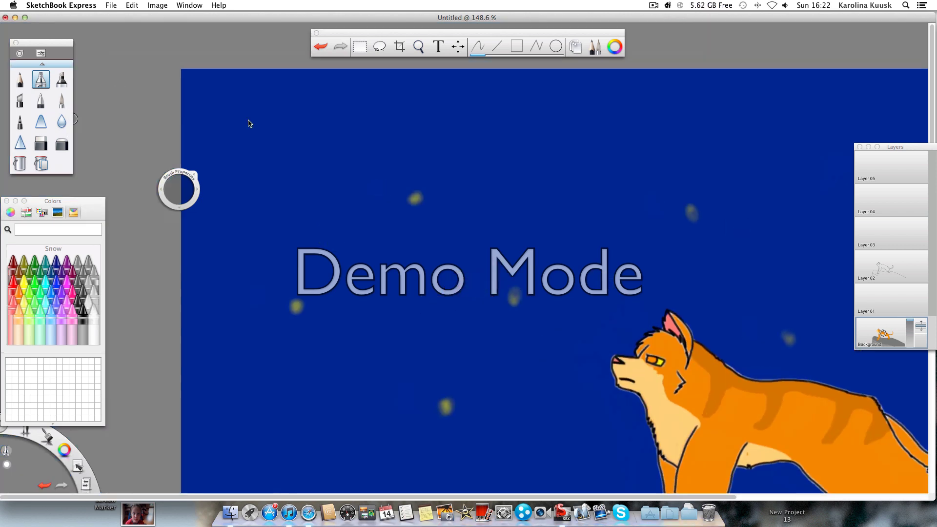
pyautogui.moveTo(184, 195); pyautogui.dragTo(266, 152)
pyautogui.moveTo(335, 103)
pyautogui.mouseDown()
pyautogui.moveTo(240, 203)
pyautogui.moveTo(247, 46)
pyautogui.moveTo(144, 157)
pyautogui.moveTo(250, 38)
pyautogui.moveTo(281, 74)
pyautogui.moveTo(148, 232)
pyautogui.moveTo(279, 153)
pyautogui.moveTo(391, 209)
pyautogui.moveTo(291, 345)
pyautogui.moveTo(485, 280)
pyautogui.moveTo(310, 302)
pyautogui.mouseUp()
# Airbrush soft Snow highlights on the cat's front leg, belly, hind leg, back and tail, adjusting the brush size
pyautogui.scroll(-5, 309, 301)
pyautogui.hscroll(5, 327, 286)
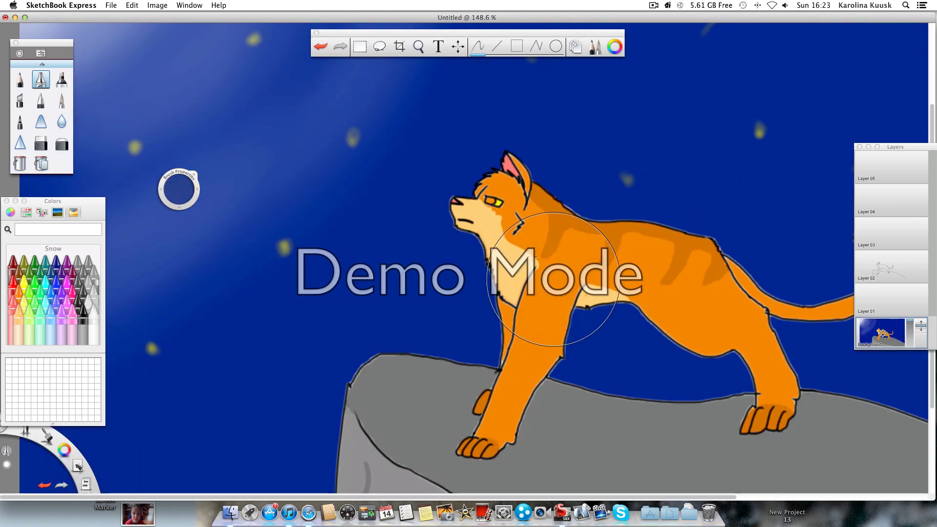
pyautogui.moveTo(553, 280)
pyautogui.mouseDown()
pyautogui.moveTo(523, 322)
pyautogui.moveTo(512, 376)
pyautogui.moveTo(611, 263)
pyautogui.mouseUp()
pyautogui.moveTo(178, 189); pyautogui.dragTo(137, 269)
pyautogui.moveTo(473, 222)
pyautogui.mouseDown()
pyautogui.moveTo(466, 209)
pyautogui.moveTo(520, 182)
pyautogui.mouseUp()
pyautogui.moveTo(536, 344)
pyautogui.mouseDown()
pyautogui.moveTo(527, 312)
pyautogui.moveTo(490, 430)
pyautogui.moveTo(525, 292)
pyautogui.moveTo(522, 334)
pyautogui.mouseUp()
pyautogui.moveTo(659, 330)
pyautogui.mouseDown()
pyautogui.moveTo(742, 350)
pyautogui.moveTo(769, 410)
pyautogui.mouseUp()
pyautogui.moveTo(542, 200); pyautogui.dragTo(732, 279)
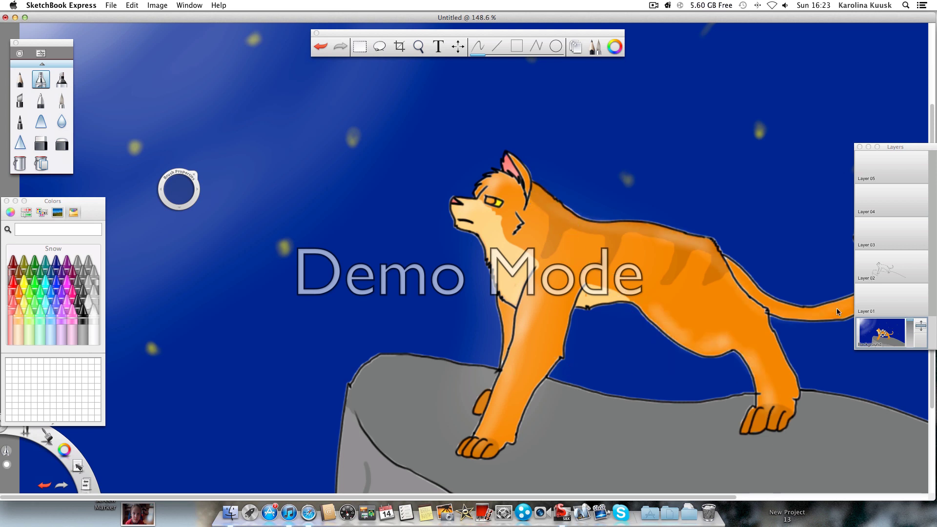
pyautogui.moveTo(805, 313); pyautogui.dragTo(742, 304)
# Shade the rock's upper surface and front face with soft Licorice airbrush strokes at a brush size of about 63
pyautogui.hscroll(-3, 485, 257)
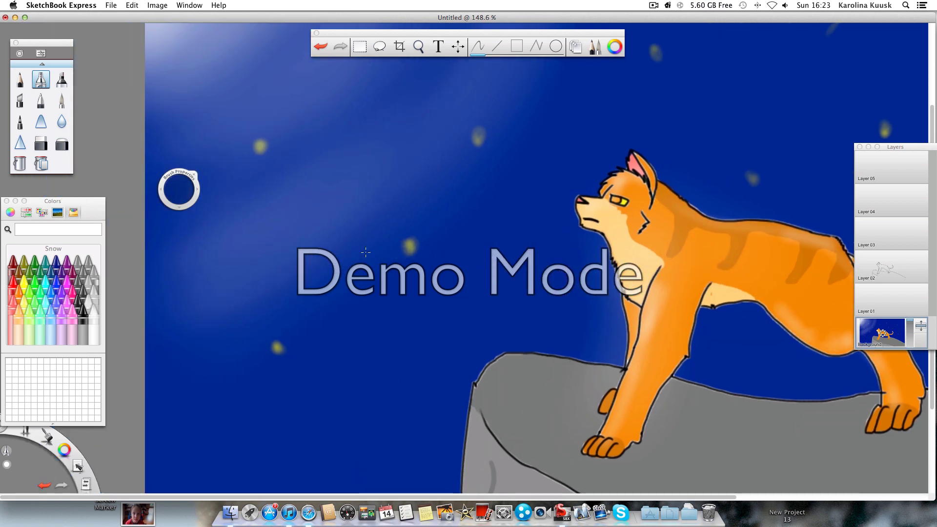
pyautogui.scroll(-2, 474, 258)
pyautogui.click(83, 312)
pyautogui.moveTo(180, 189); pyautogui.dragTo(261, 146)
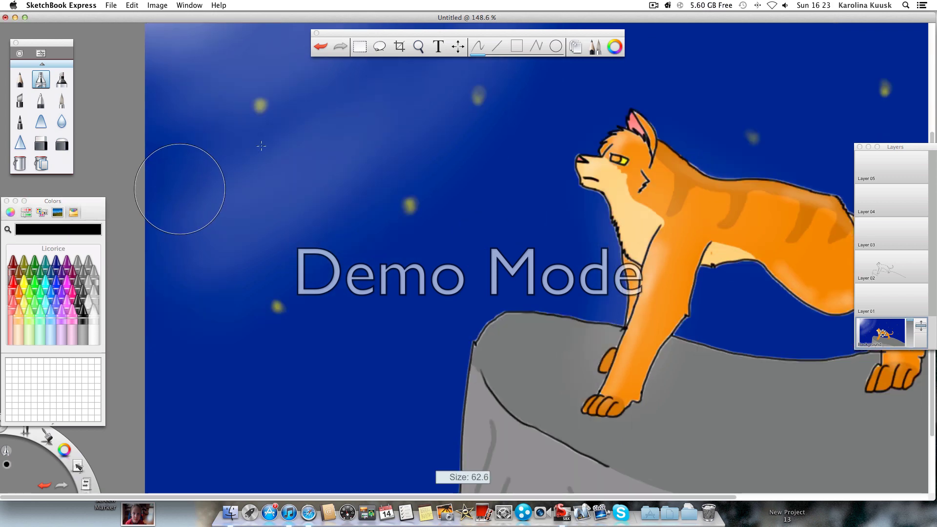
pyautogui.scroll(-5, 659, 360)
pyautogui.moveTo(659, 360); pyautogui.dragTo(822, 469)
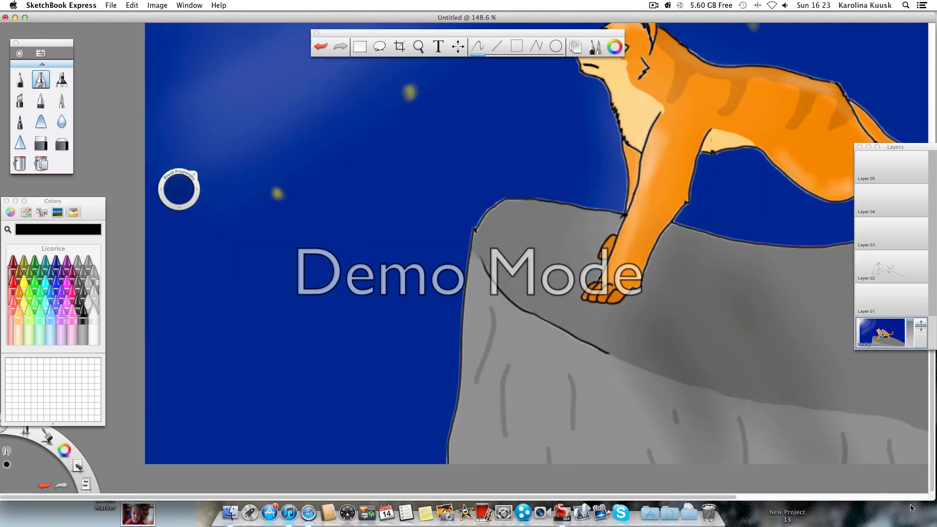
pyautogui.moveTo(911, 505); pyautogui.dragTo(859, 371)
pyautogui.hscroll(6, 464, 383)
pyautogui.moveTo(464, 383)
pyautogui.mouseDown()
pyautogui.moveTo(537, 351)
pyautogui.moveTo(799, 449)
pyautogui.moveTo(672, 339)
pyautogui.moveTo(261, 238)
pyautogui.moveTo(217, 287)
pyautogui.mouseUp()
# Airbrush a soft Snow highlight along the left side of the rock's front face and show the whole picture
pyautogui.click(92, 317)
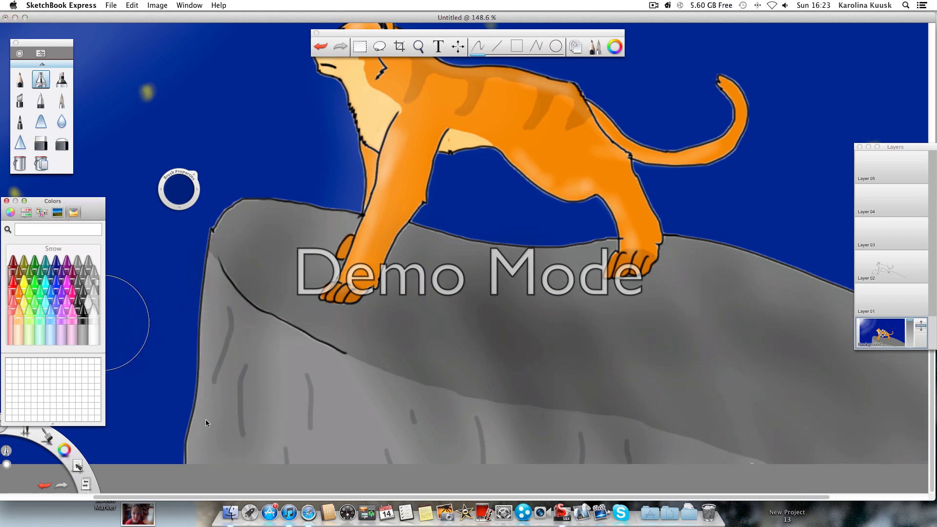
pyautogui.moveTo(206, 420)
pyautogui.mouseDown()
pyautogui.moveTo(209, 358)
pyautogui.moveTo(247, 254)
pyautogui.moveTo(232, 424)
pyautogui.mouseUp()
pyautogui.hscroll(-2, 423, 226)
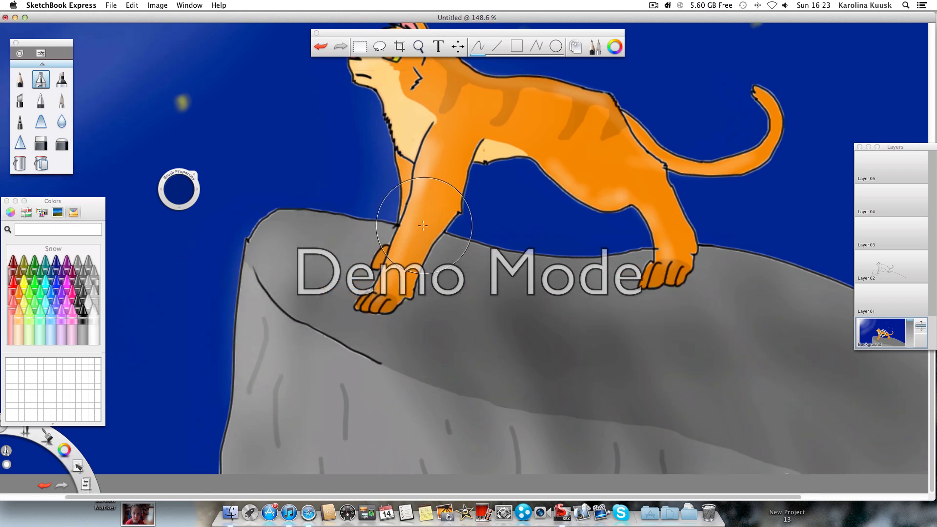
pyautogui.scroll(-6, 423, 226)
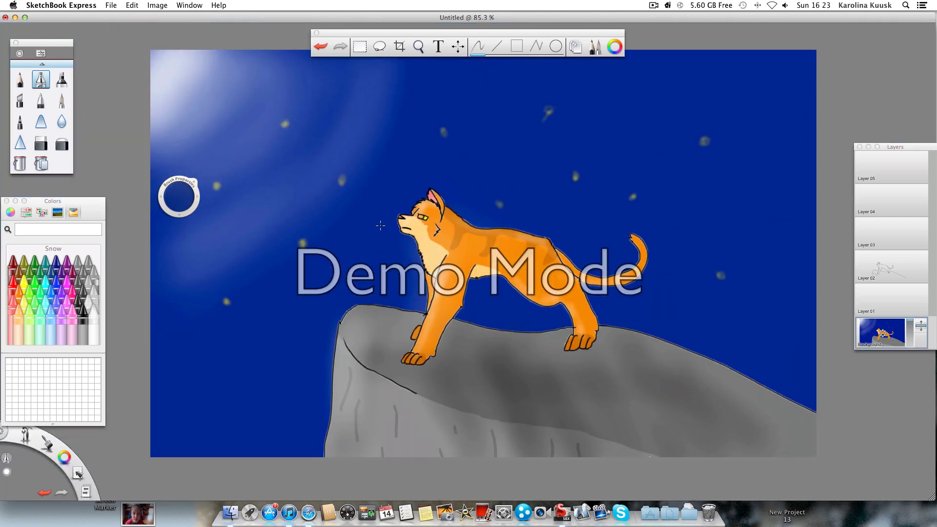